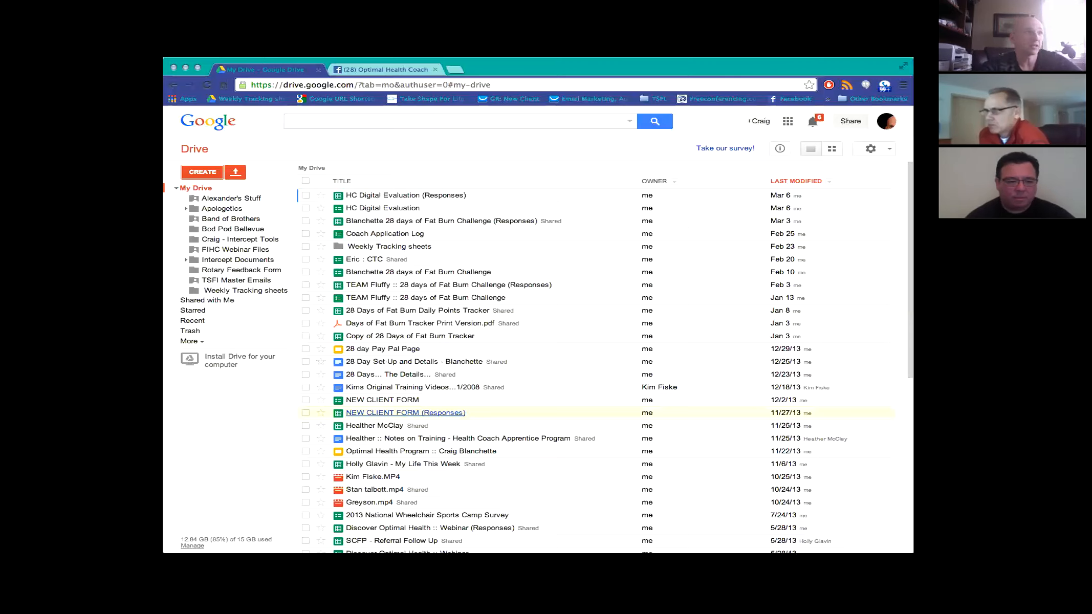
Create a new form in Google Drive and title it "Test Awesome Form~!".
left_click(202, 172)
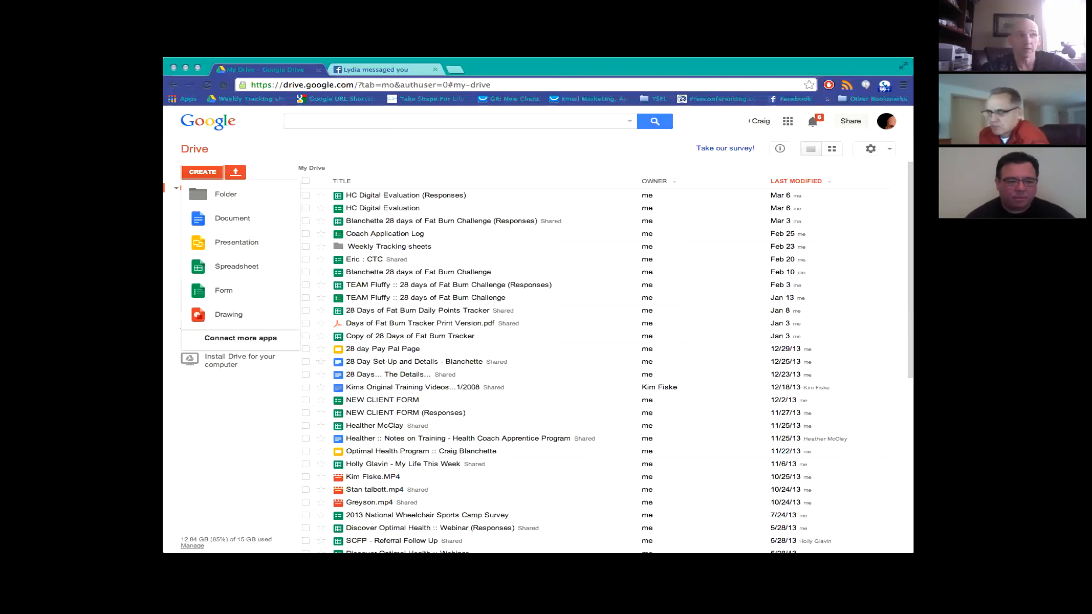
left_click(223, 290)
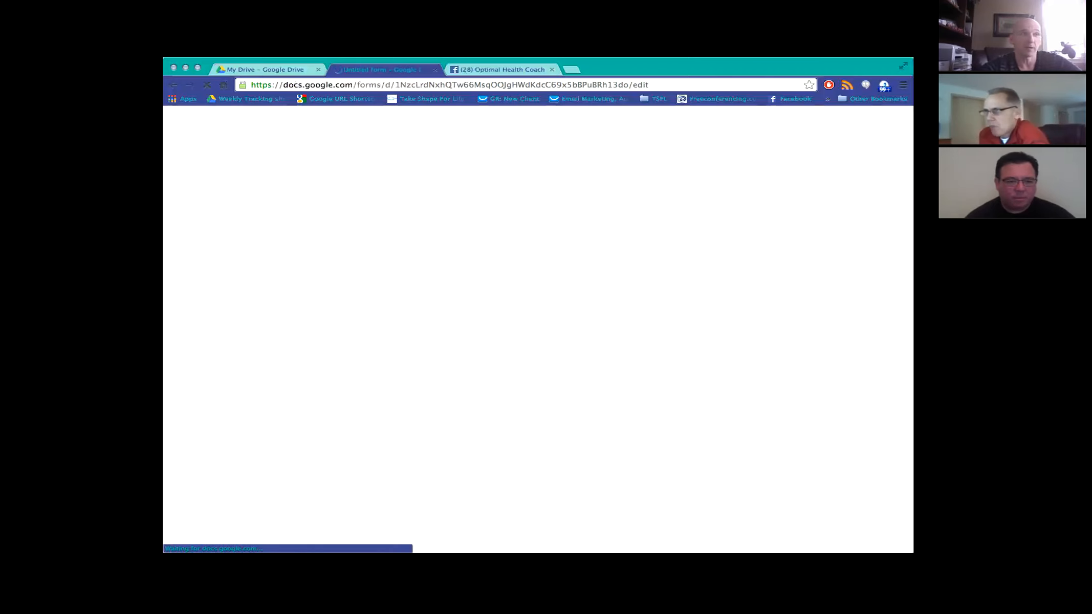
scroll(534, 354, "down", 1)
scroll(533, 354, "up", 1)
scroll(533, 354, "down", 1)
scroll(533, 354, "up", 1)
left_click_drag(393, 231, 305, 230)
type("Test Awesome ")
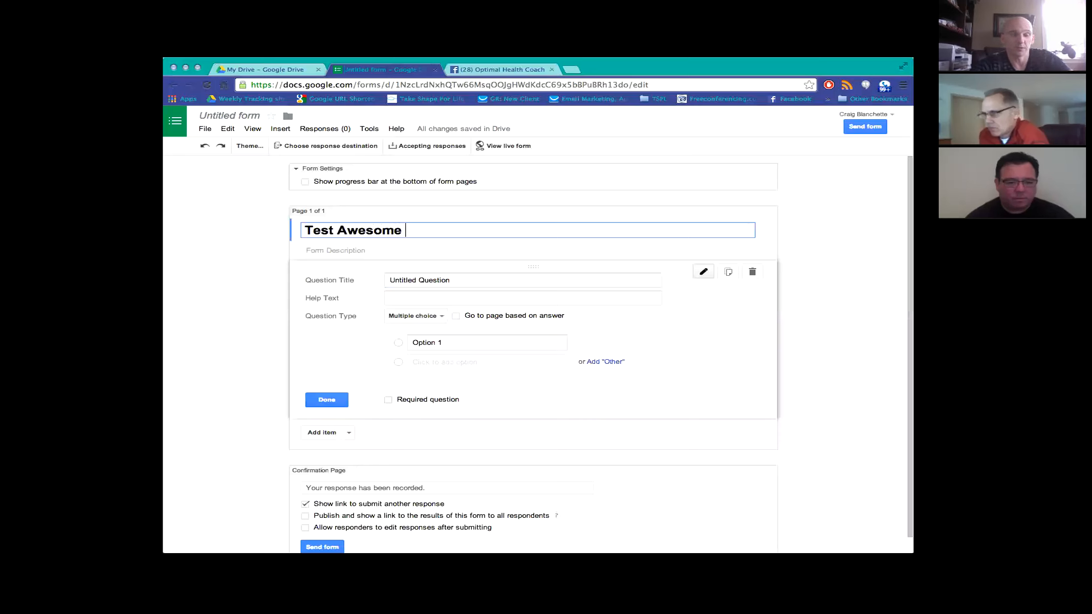
type("Form~!")
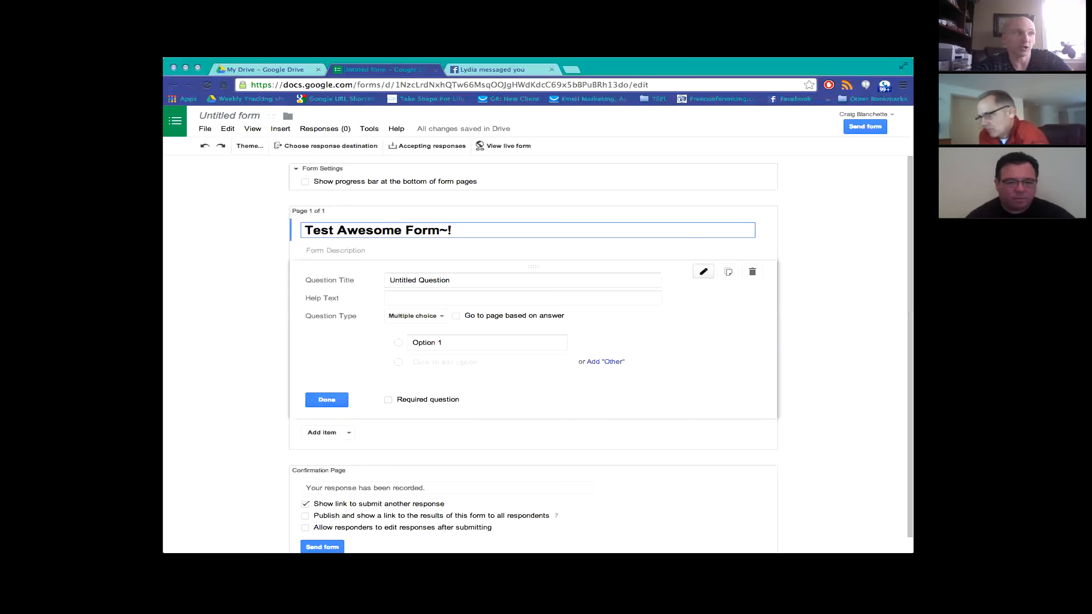
Set up the first question as a required Text question titled "Name".
left_click_drag(437, 280, 390, 281)
left_click(389, 281)
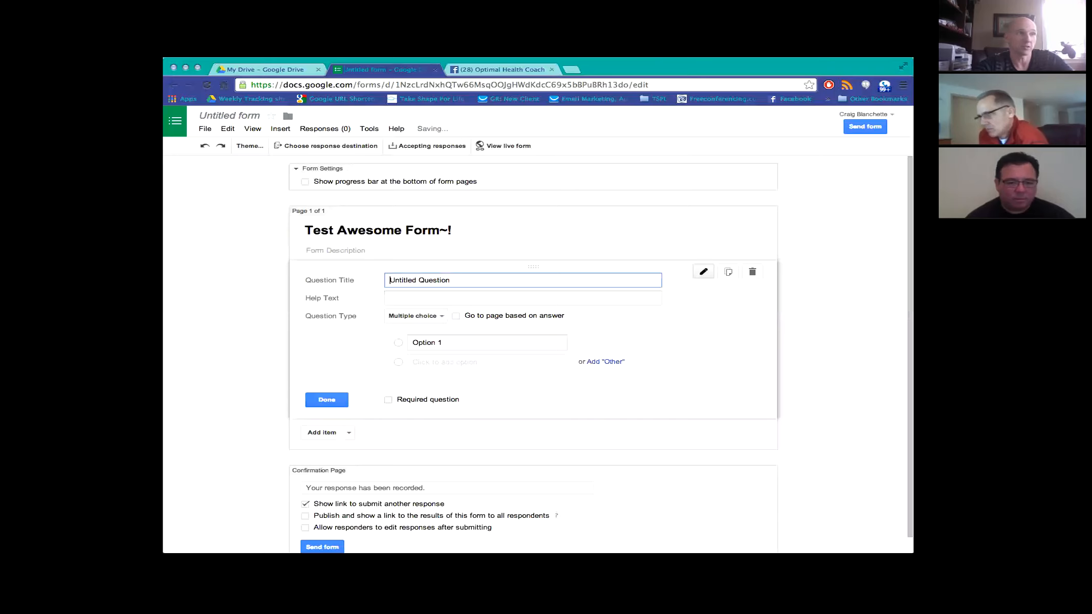
key("super+a")
type("N")
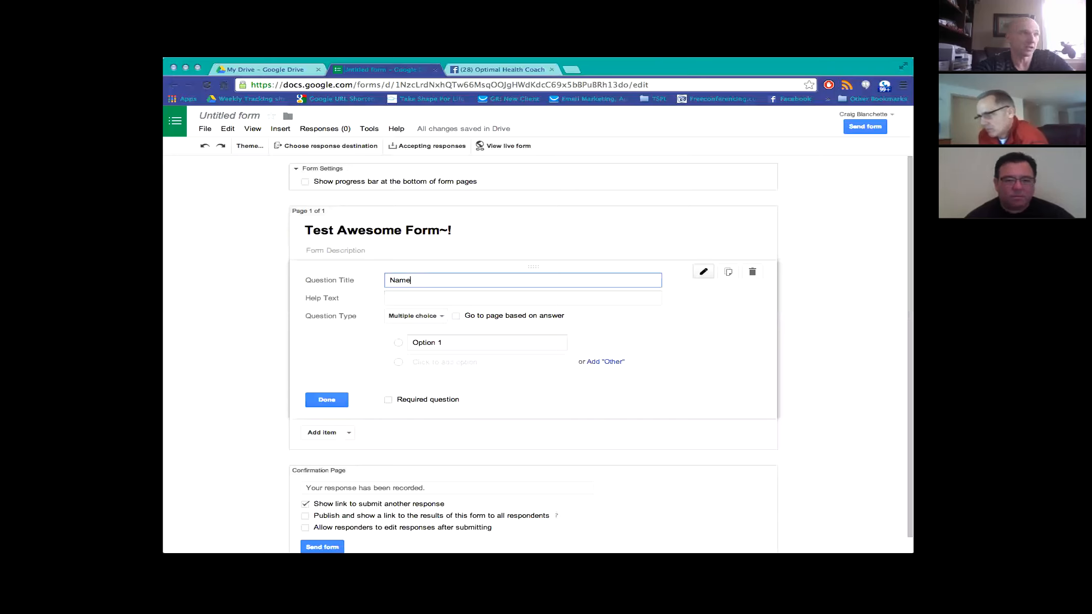
left_click(415, 316)
left_click(411, 288)
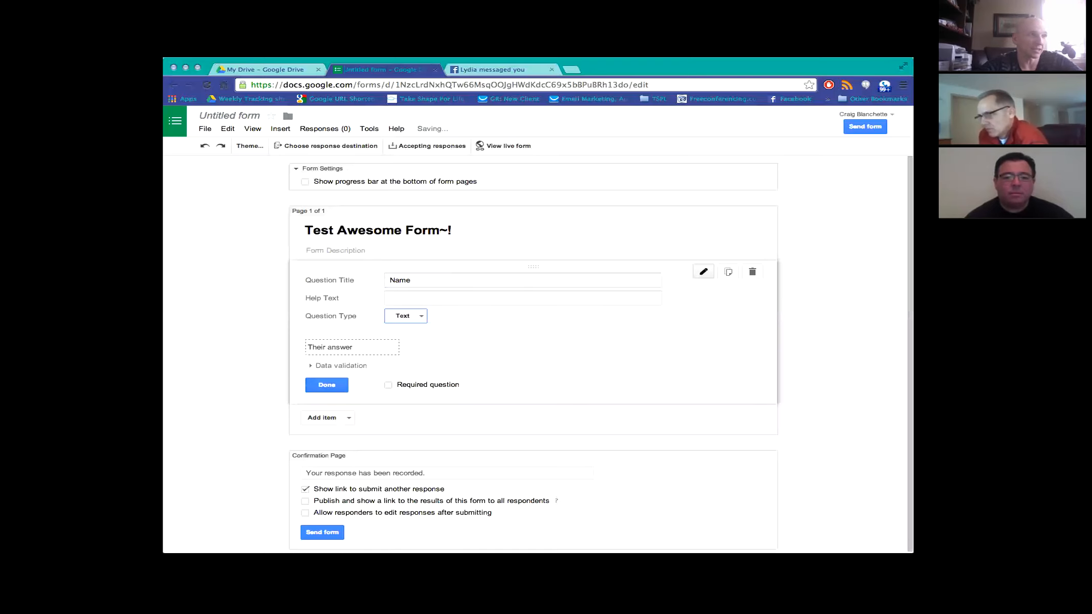
left_click(388, 385)
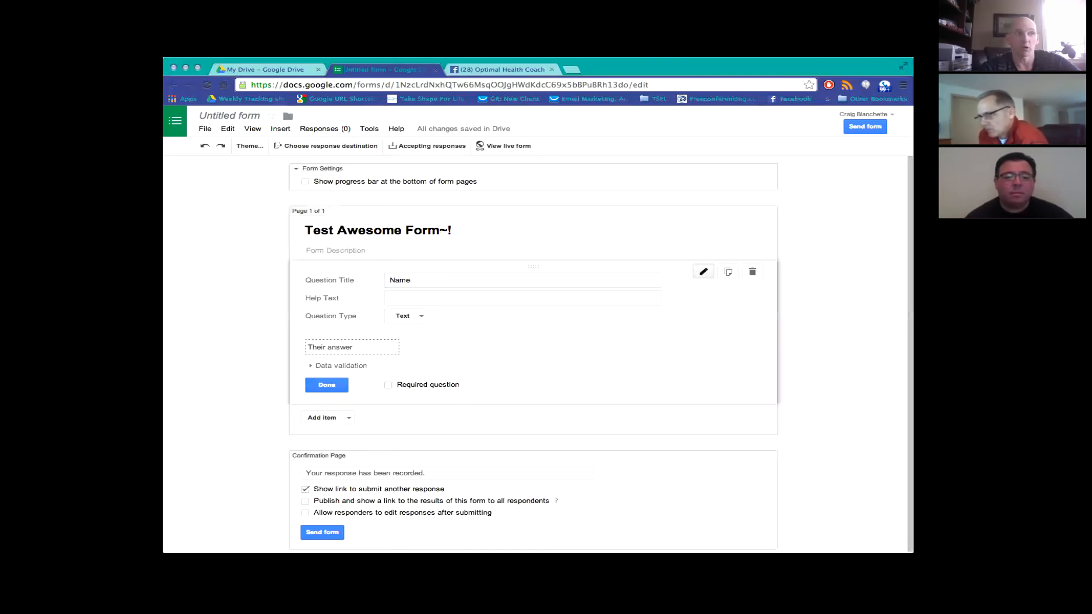
left_click(326, 385)
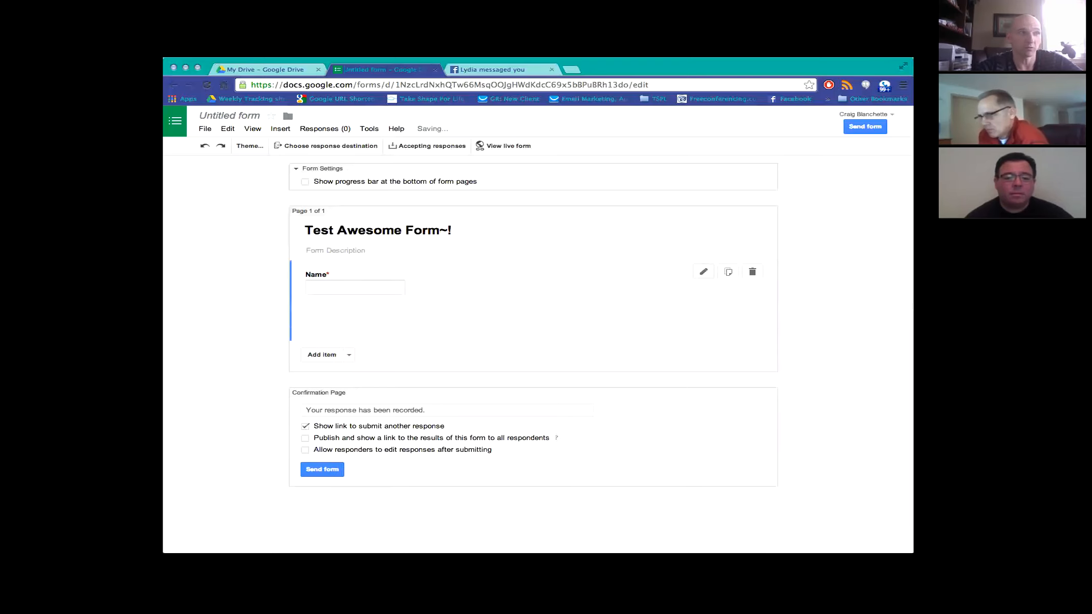
Add a required Text question titled "Email Address" below the Name question.
left_click(322, 319)
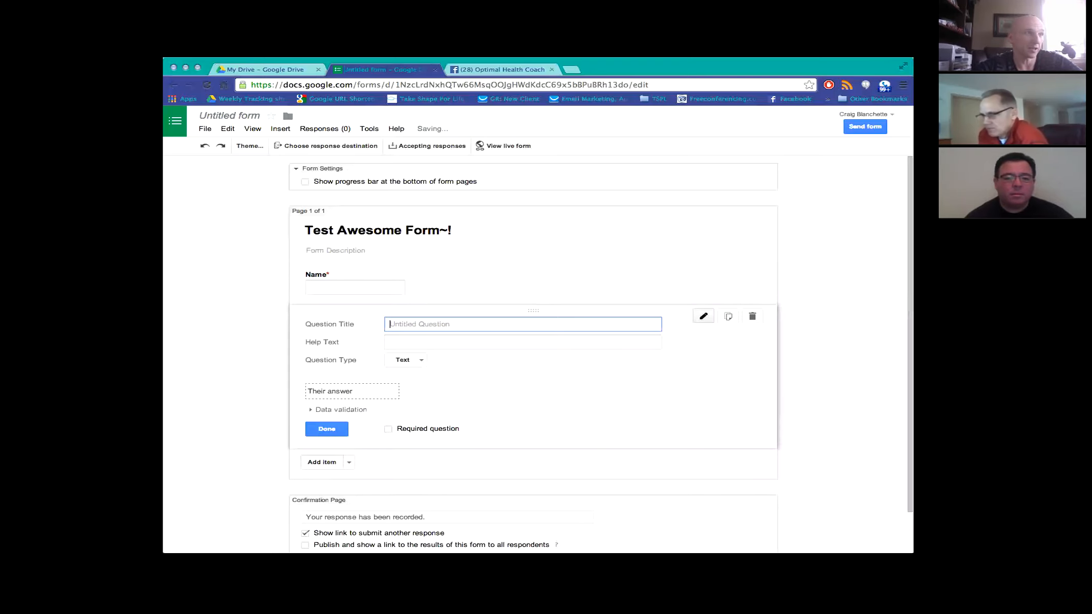
type("Email")
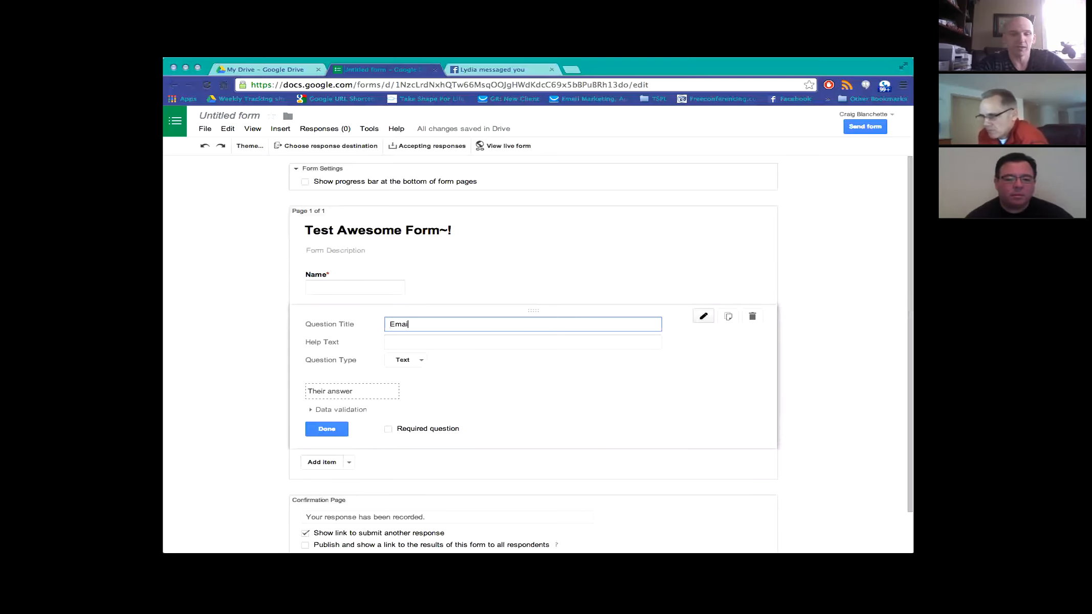
type(" Address")
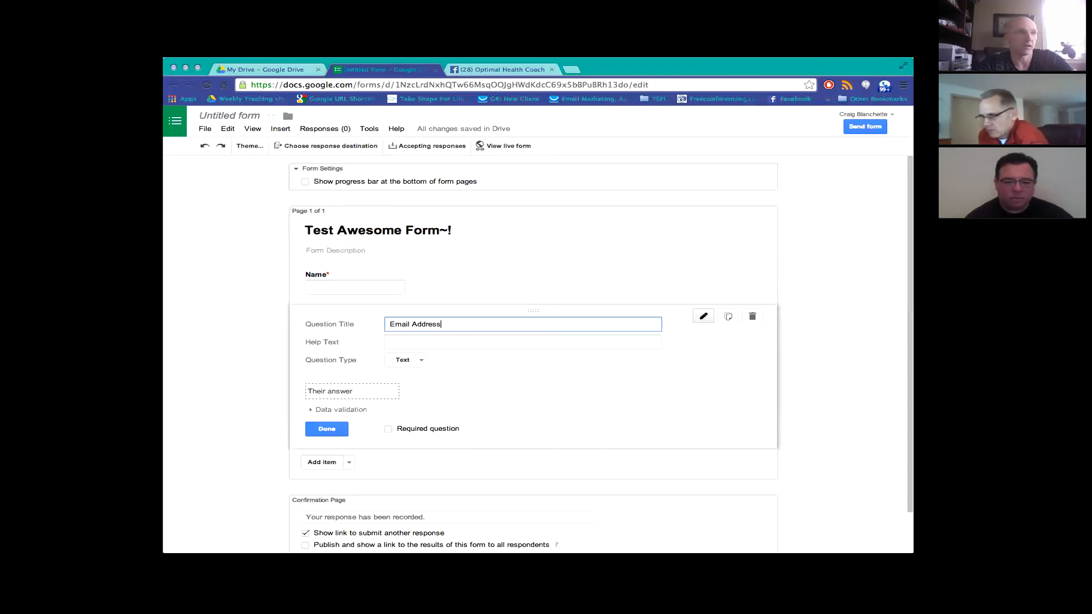
key("Tab")
left_click(388, 429)
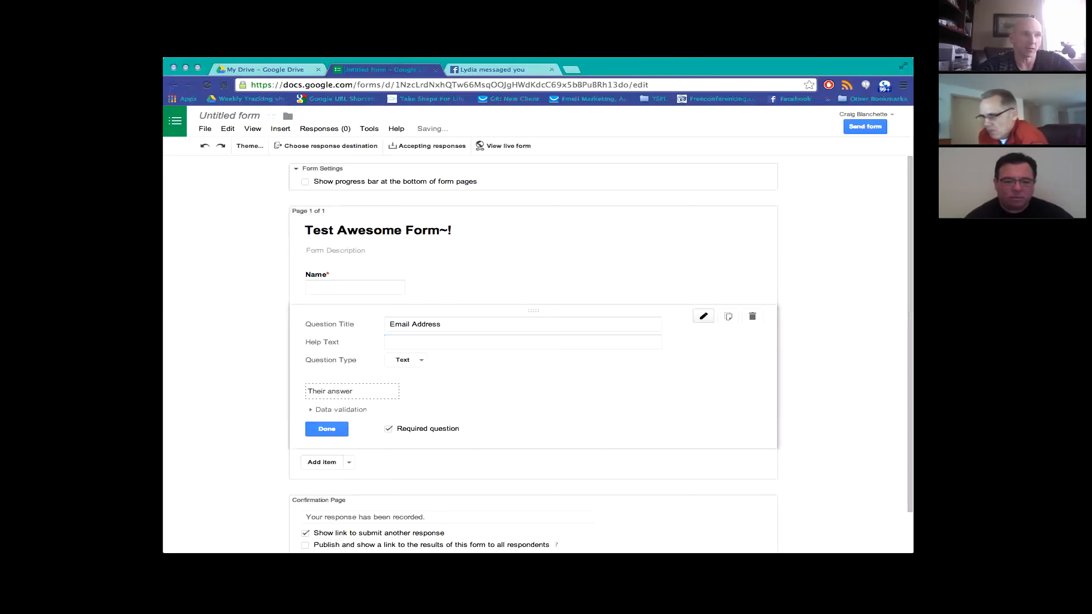
left_click(327, 429)
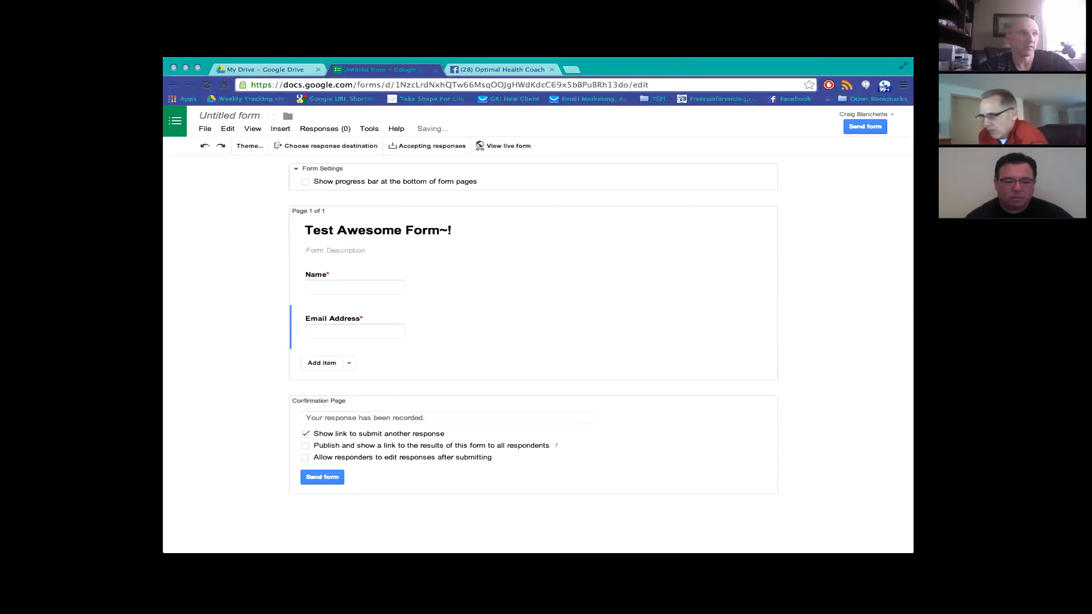
Add another question below Email Address and title it "Are you awesome?".
left_click(322, 363)
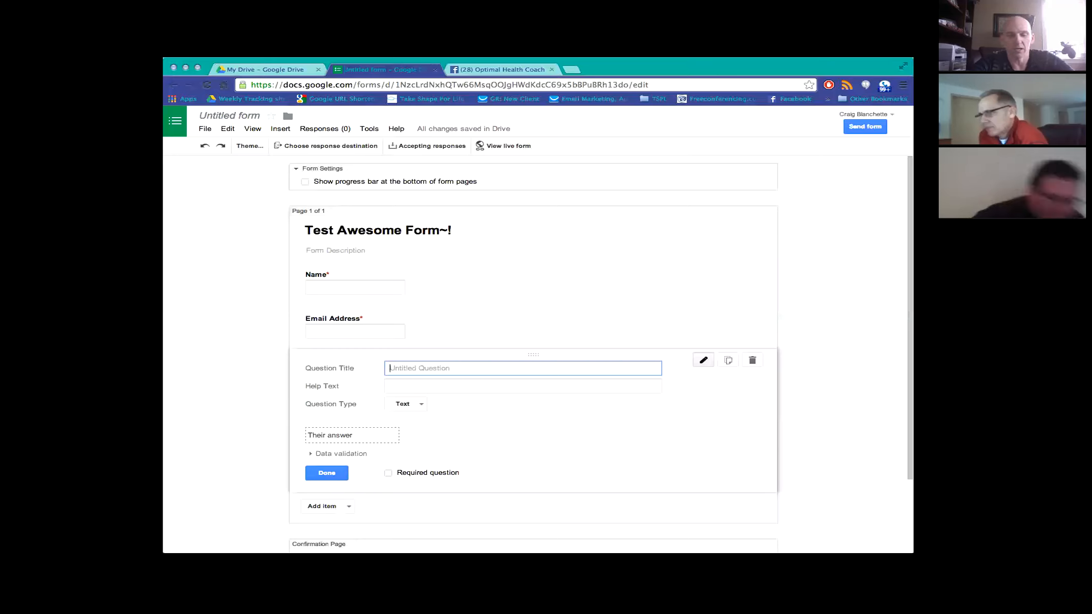
type("Are you ")
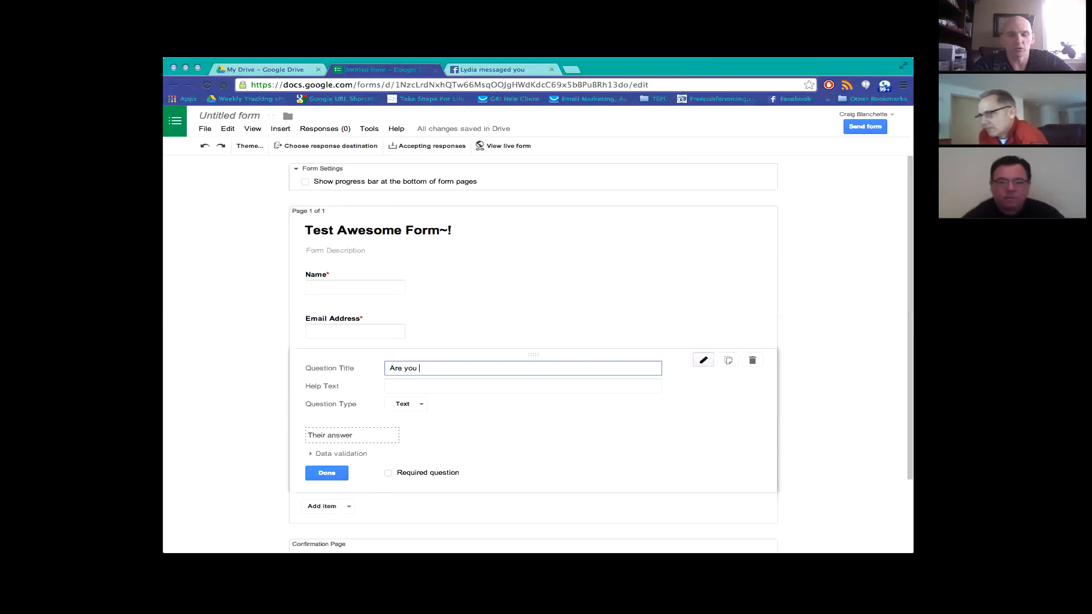
type("awrokin")
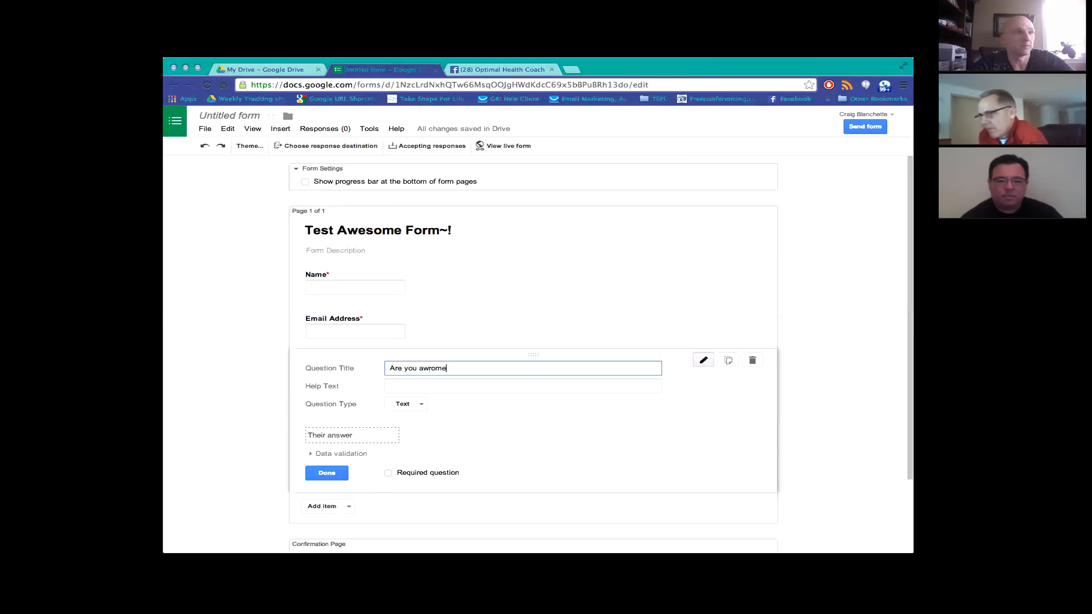
key("BackSpace")
key("BackSpace")
key("BackSpace")
key("BackSpace")
key("BackSpace")
key("BackSpace")
type("wesome?")
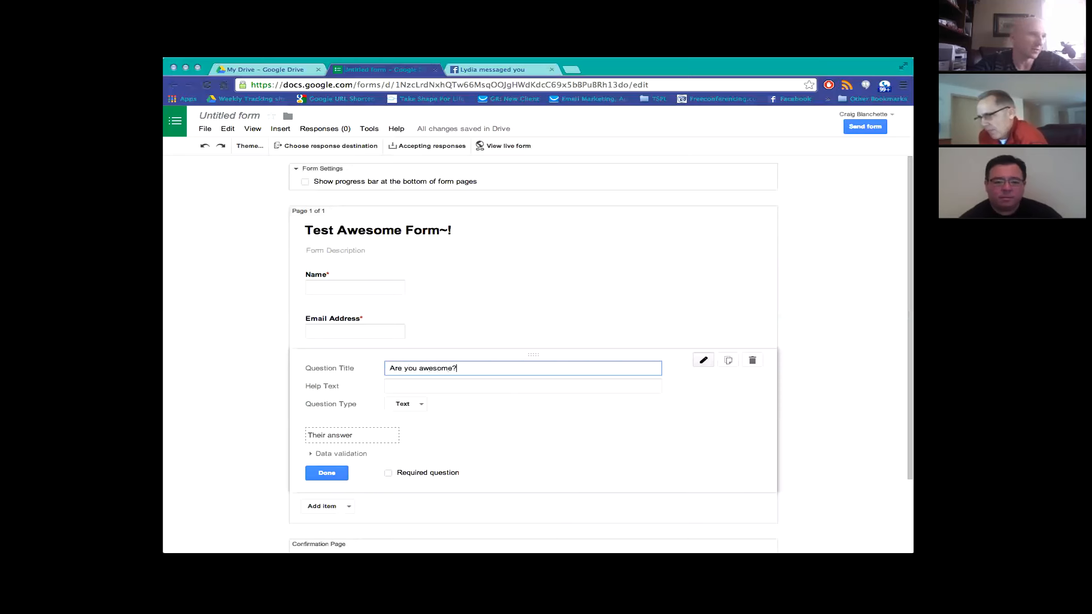
Make the "Are you awesome?" question a Checkboxes question with the options Yes and No.
left_click(406, 404)
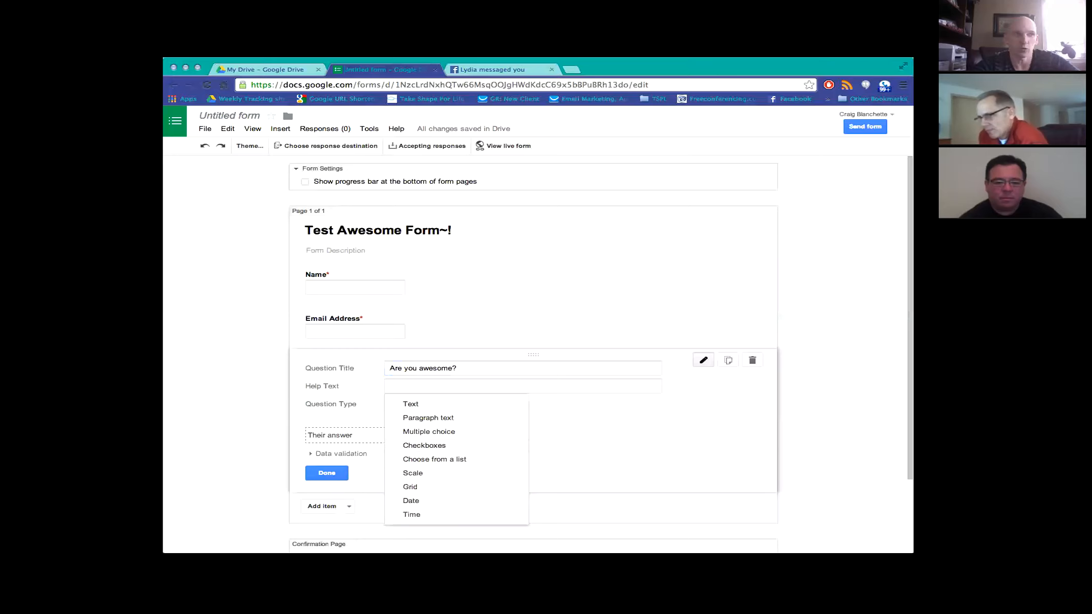
left_click(424, 446)
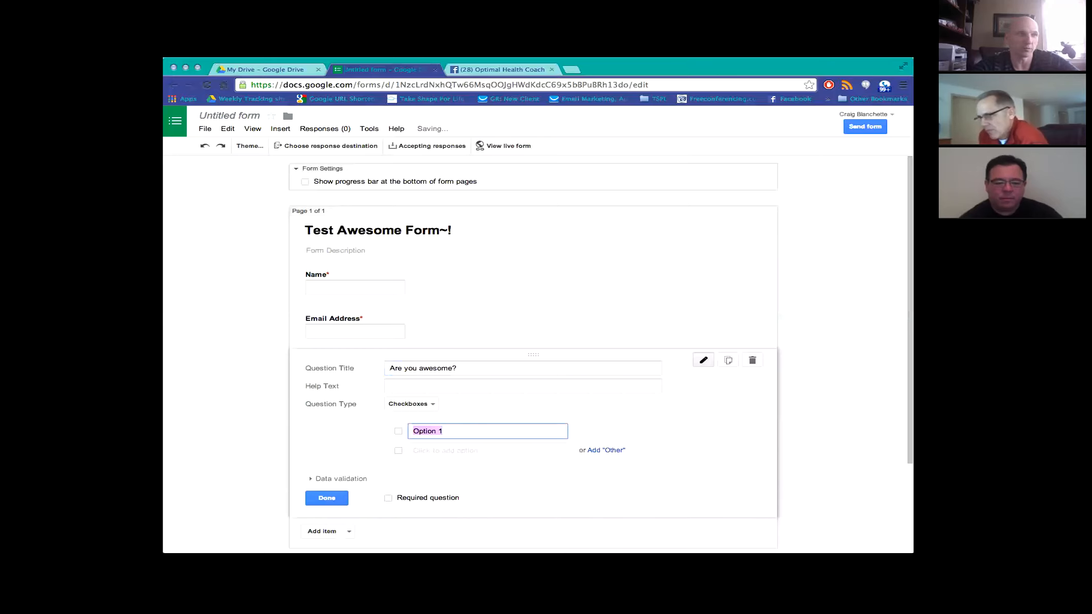
type("Yw")
key("BackSpace")
type("es")
key("Return")
type("No")
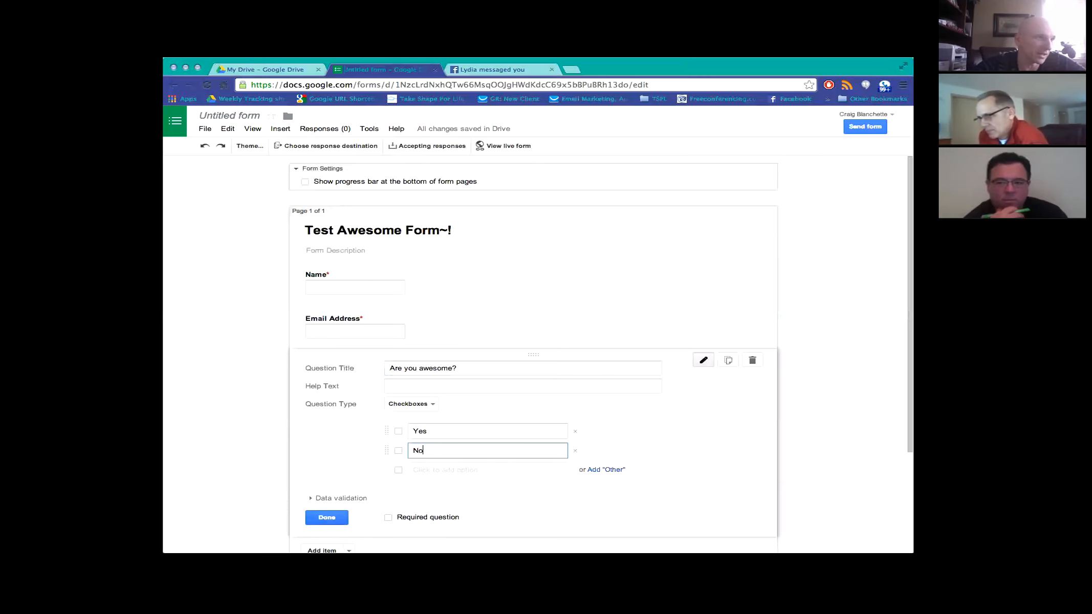
left_click(327, 517)
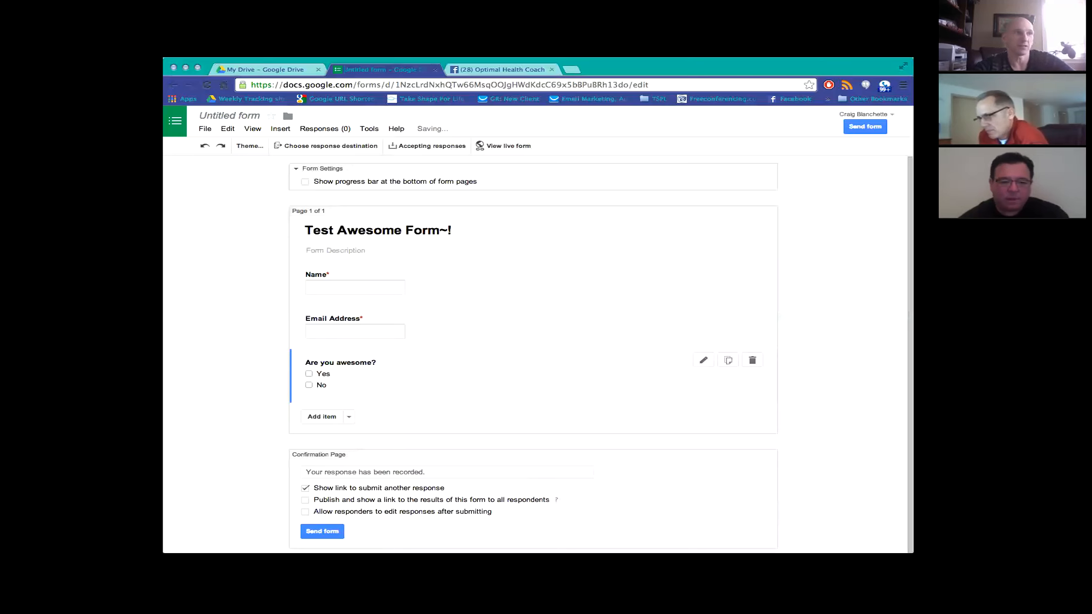
Try Multiple choice for the "Are you awesome?" question and settle on the Choose from a list type.
left_click(308, 373)
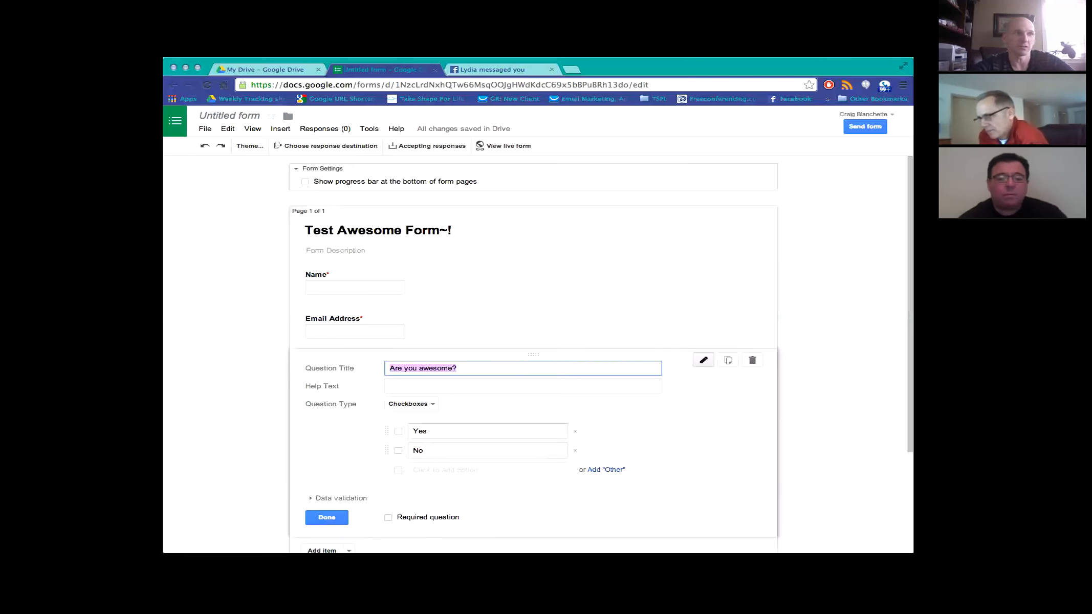
left_click(411, 404)
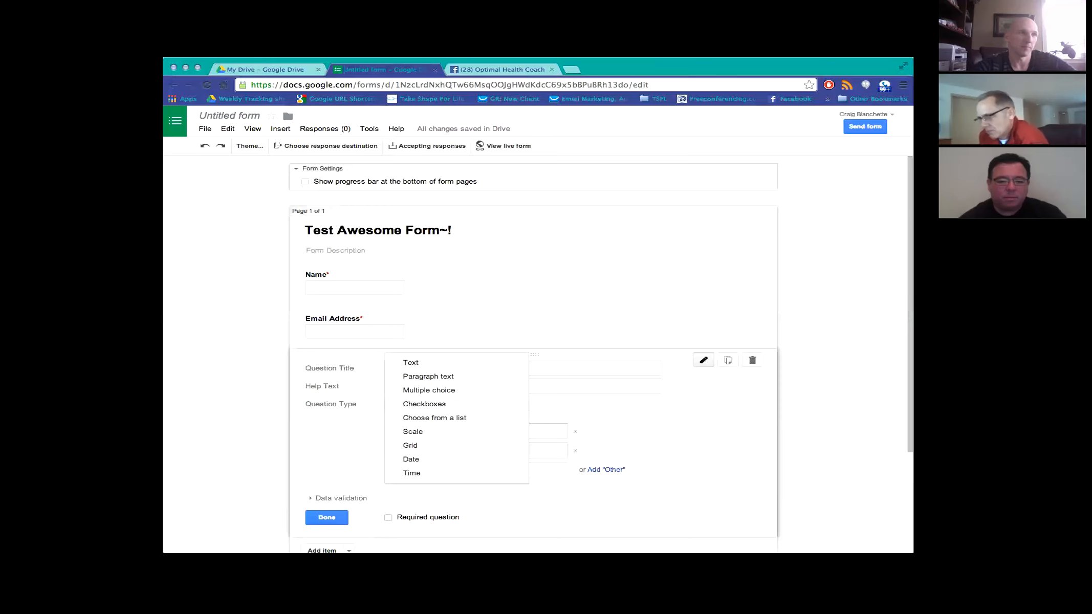
left_click(429, 391)
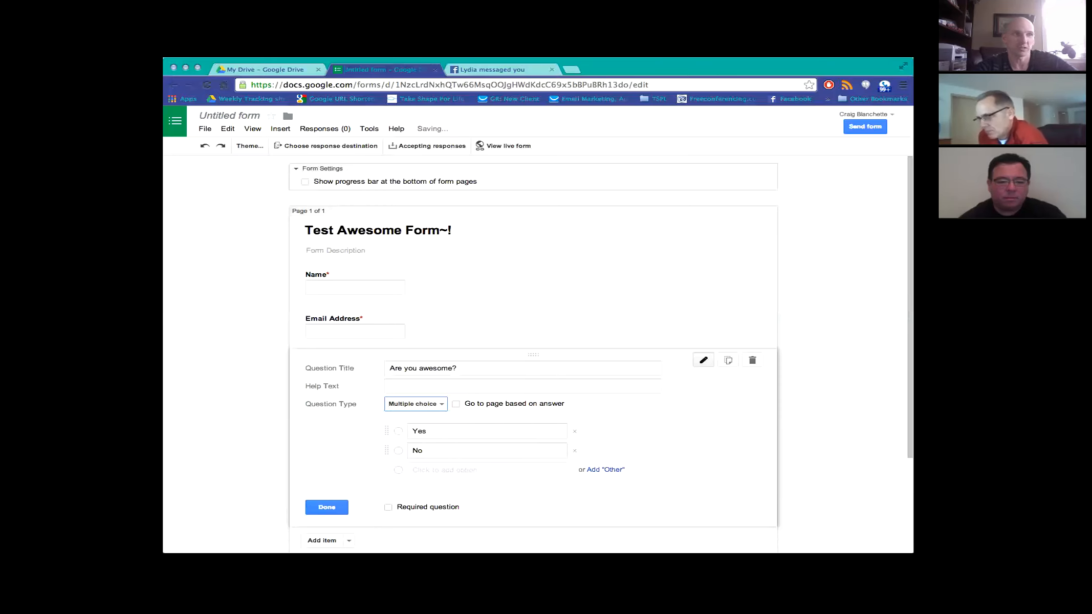
left_click(415, 404)
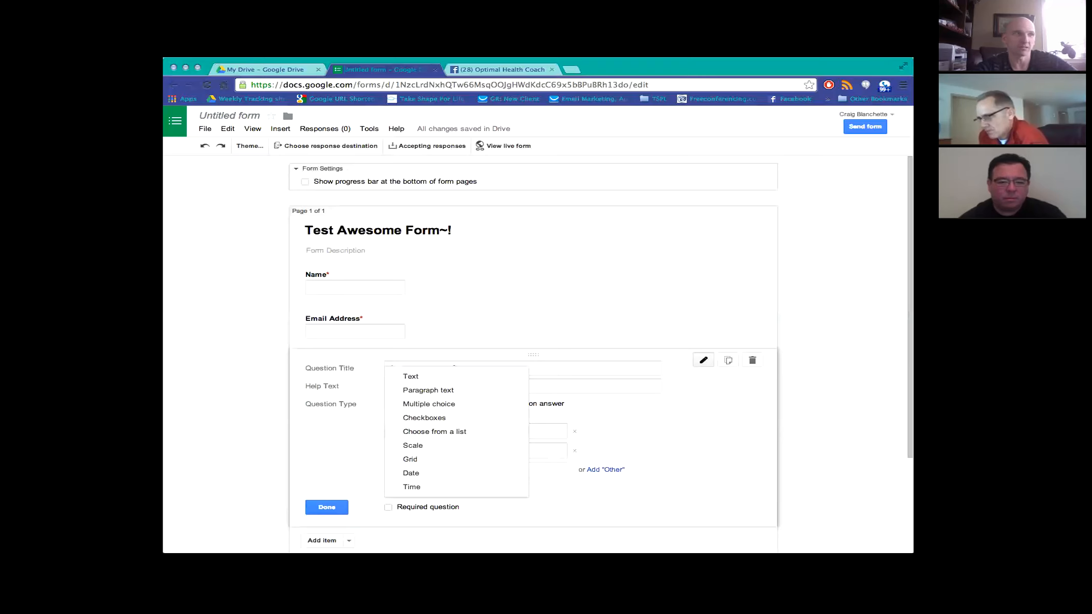
left_click(435, 431)
left_click(327, 507)
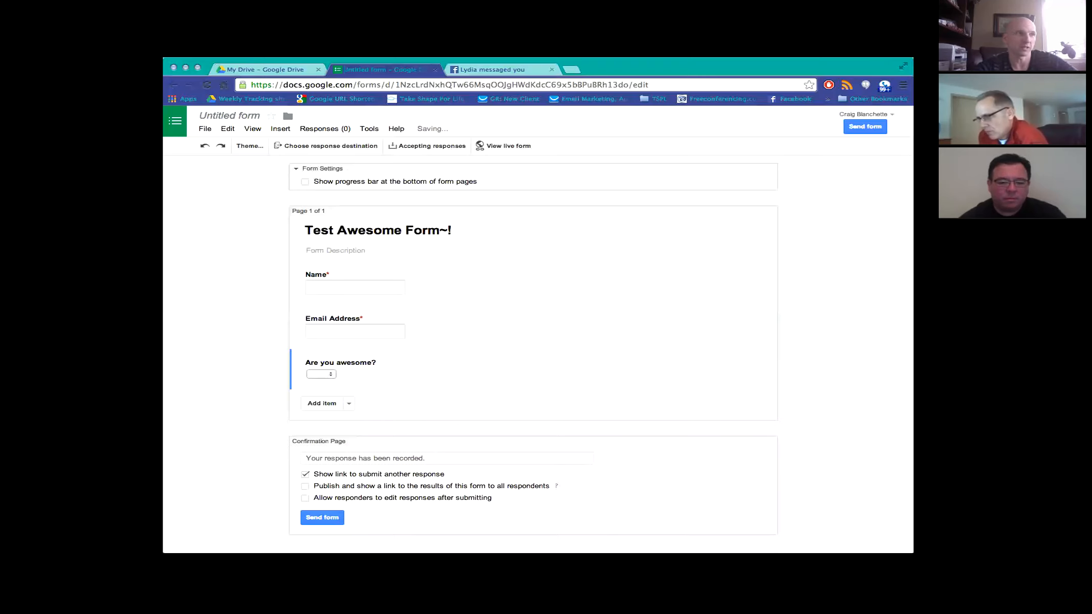
left_click(321, 374)
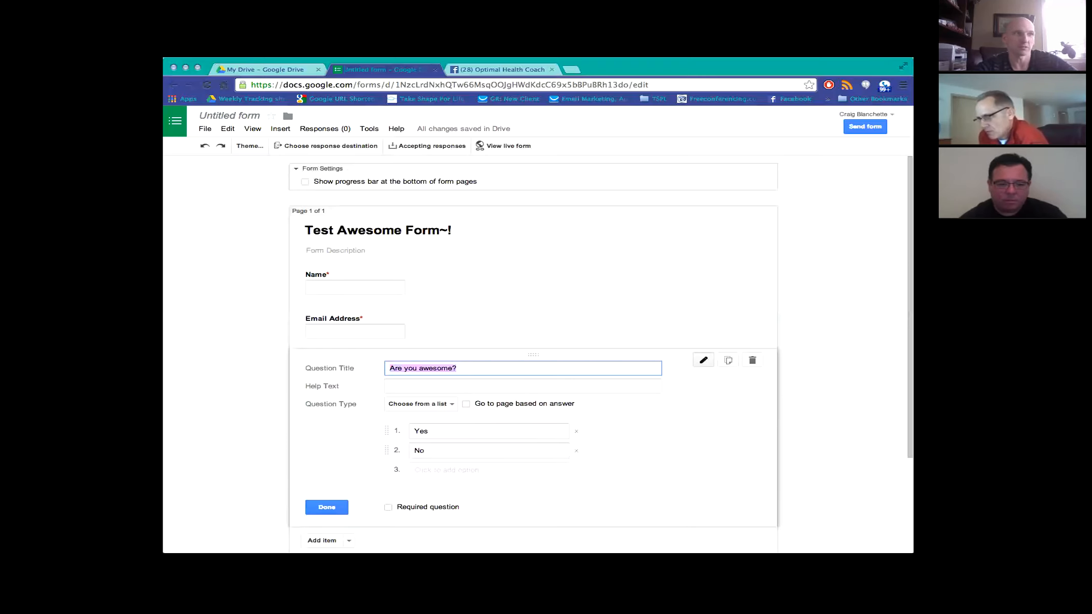
left_click(326, 507)
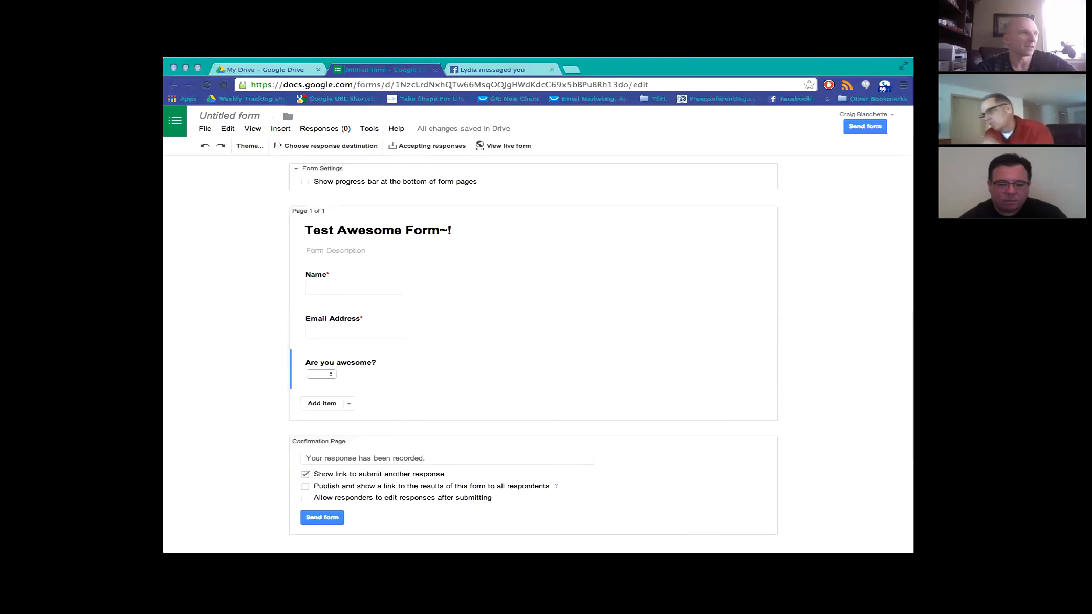
Add a Paragraph text question titled "Open Commnet" at the end of the form.
left_click(321, 404)
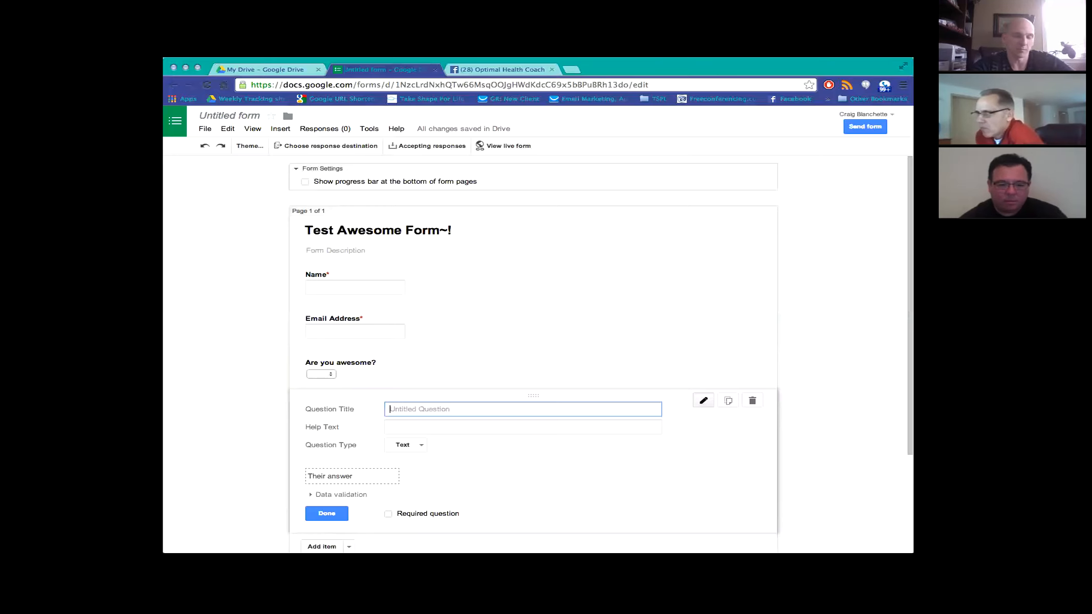
type("Open Comm")
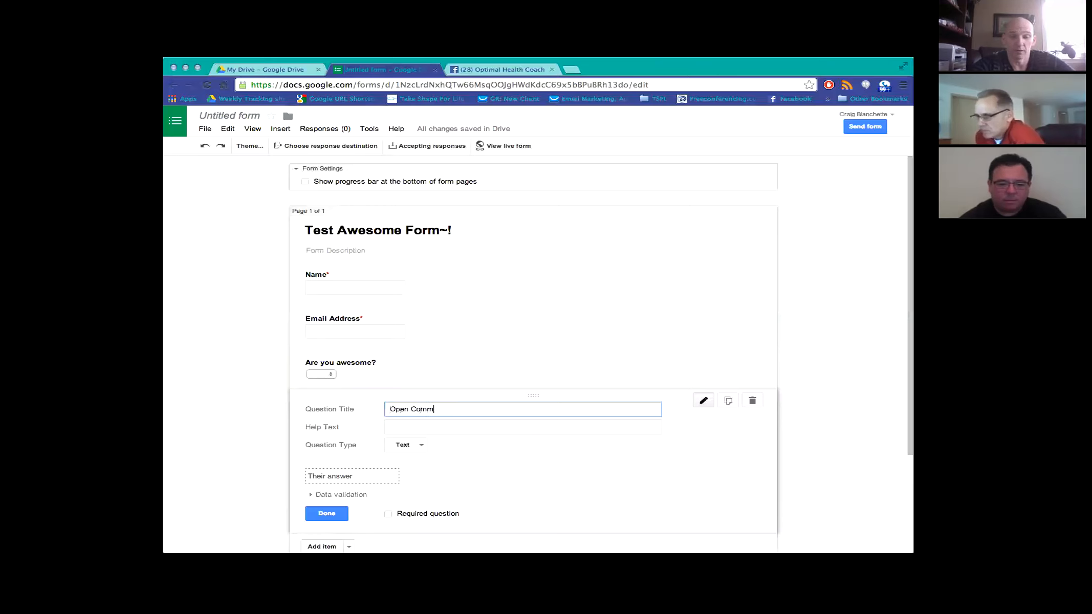
type("net")
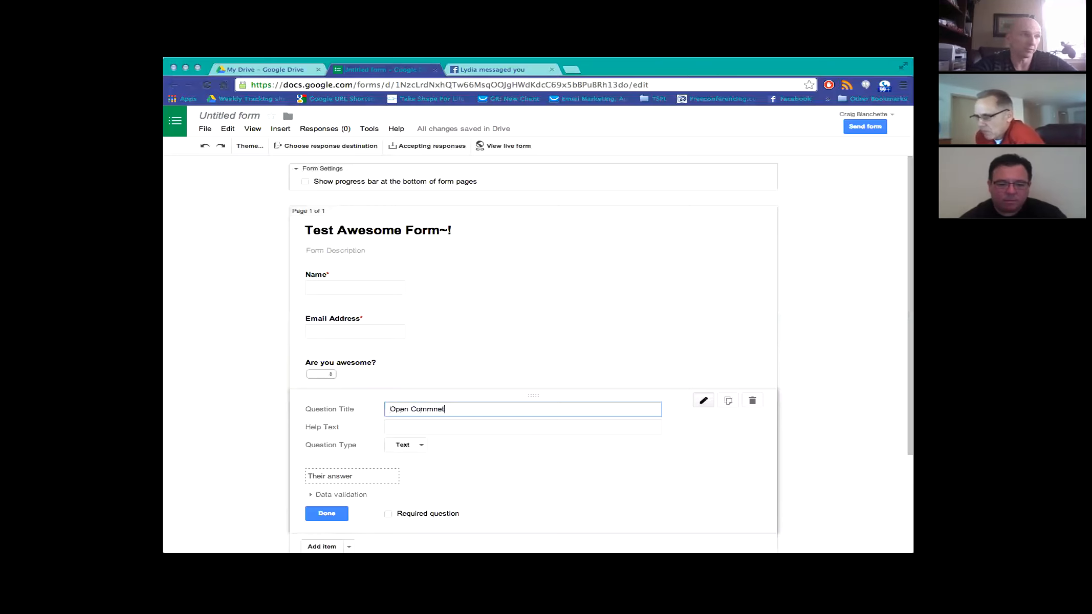
left_click(405, 445)
left_click(412, 444)
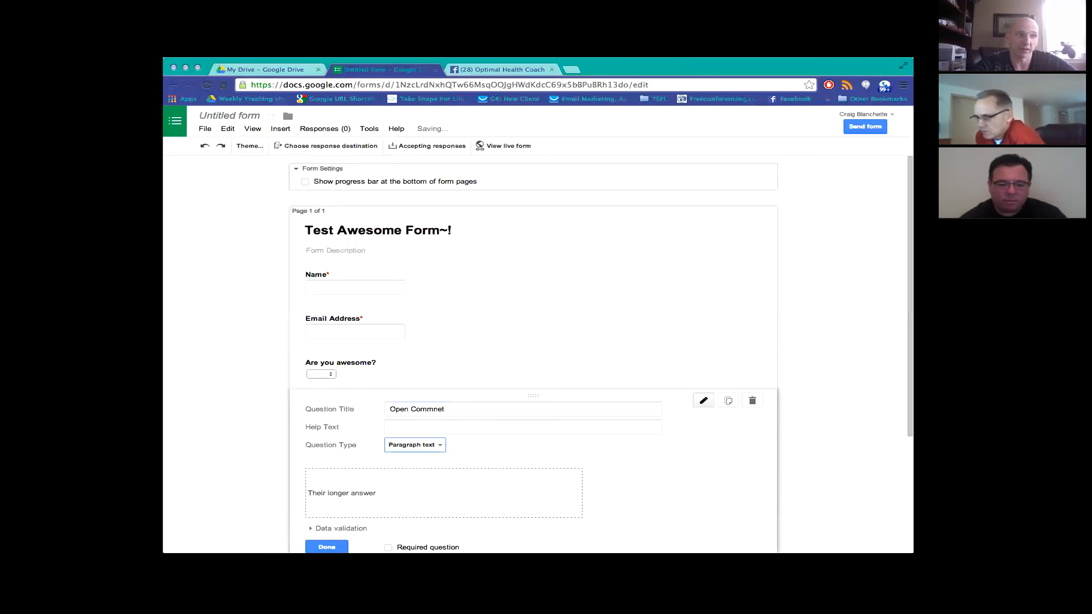
scroll(532, 359, "down", 4)
left_click(326, 461)
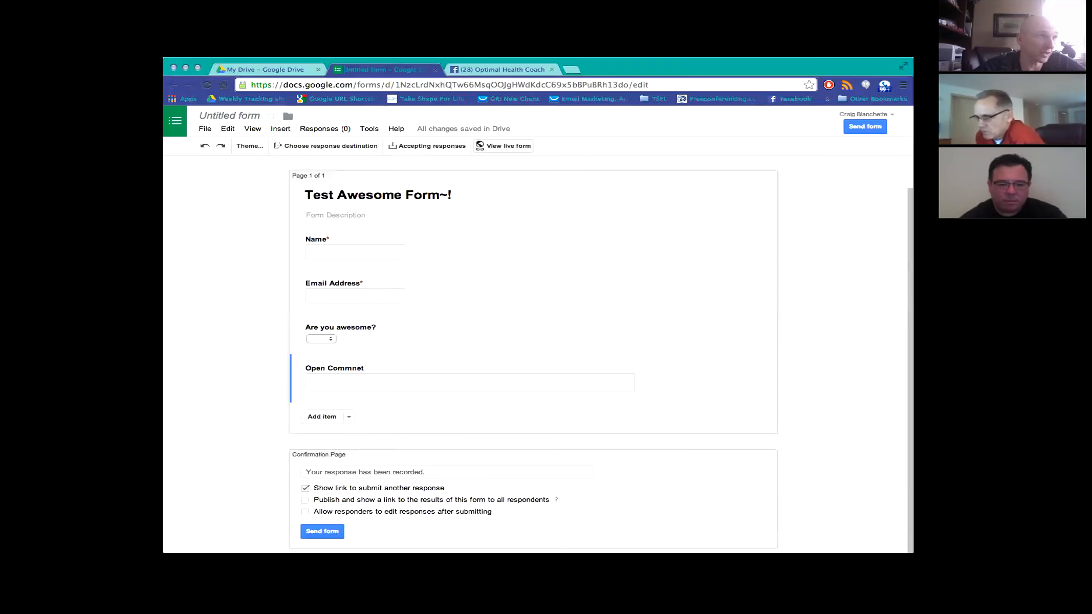
Open the live version of the form to see it as respondents do.
left_click(504, 146)
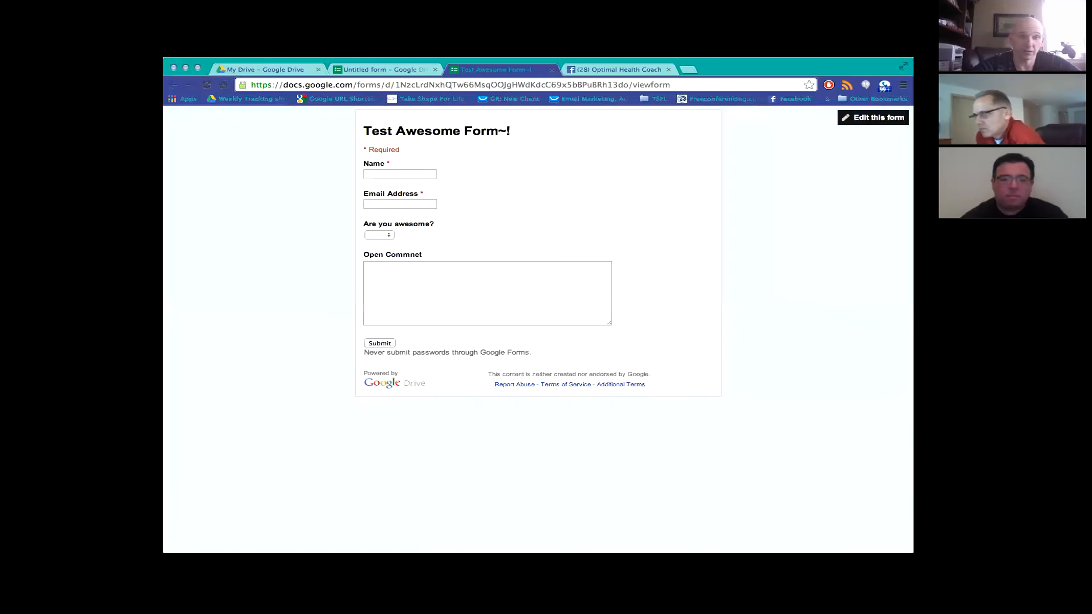
Select the live form's web address, and fill in the respondent's name and email address.
left_click_drag(672, 85, 250, 85)
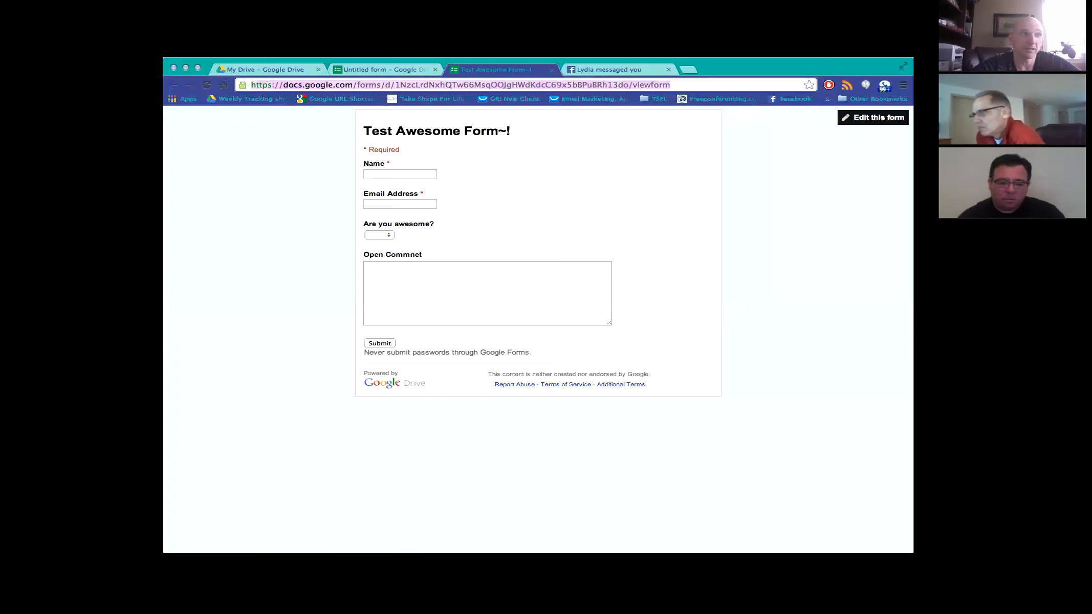
left_click(399, 175)
type("Craig")
key("Tab")
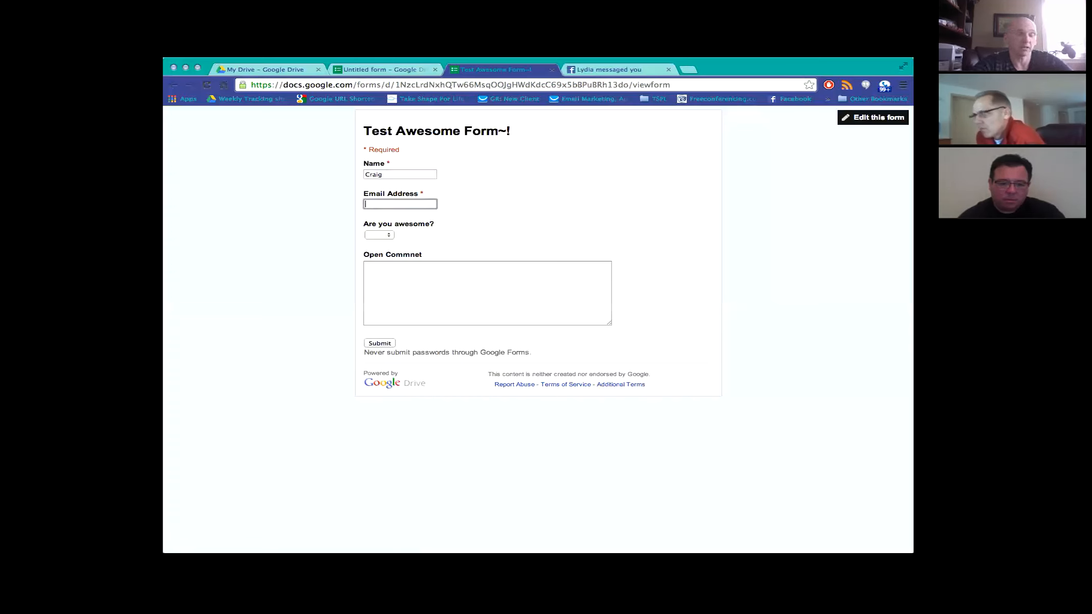
type("ccc")
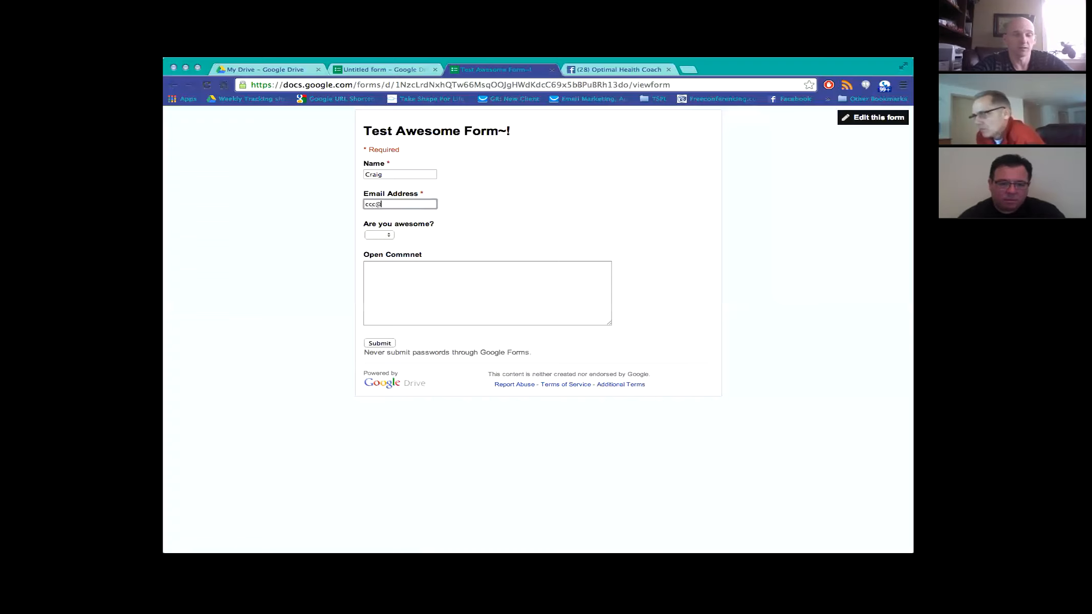
type("@ccc.com")
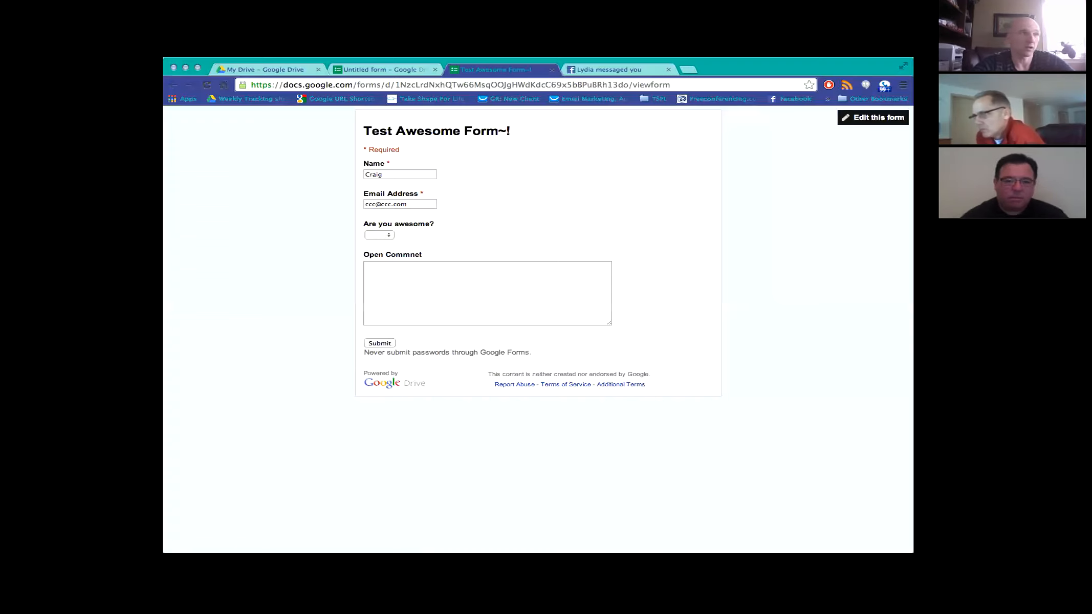
Answer Yes to "Are you awesome?" with a short text in the "Open Commnet" question, and submit the response.
key("Down")
key("Down")
key("Return")
key("Tab")
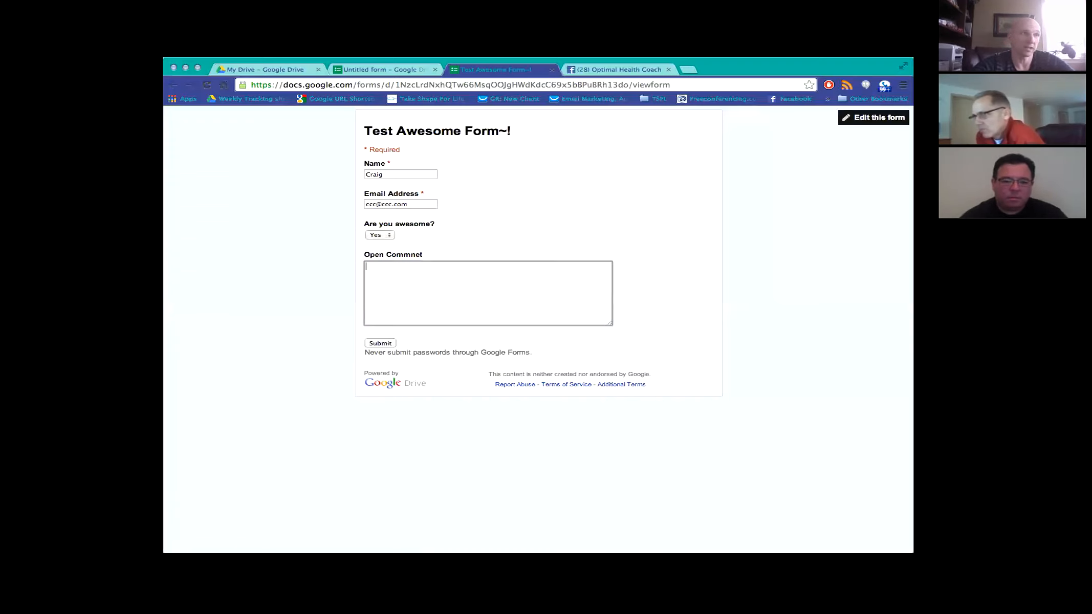
type("Tim In Also!")
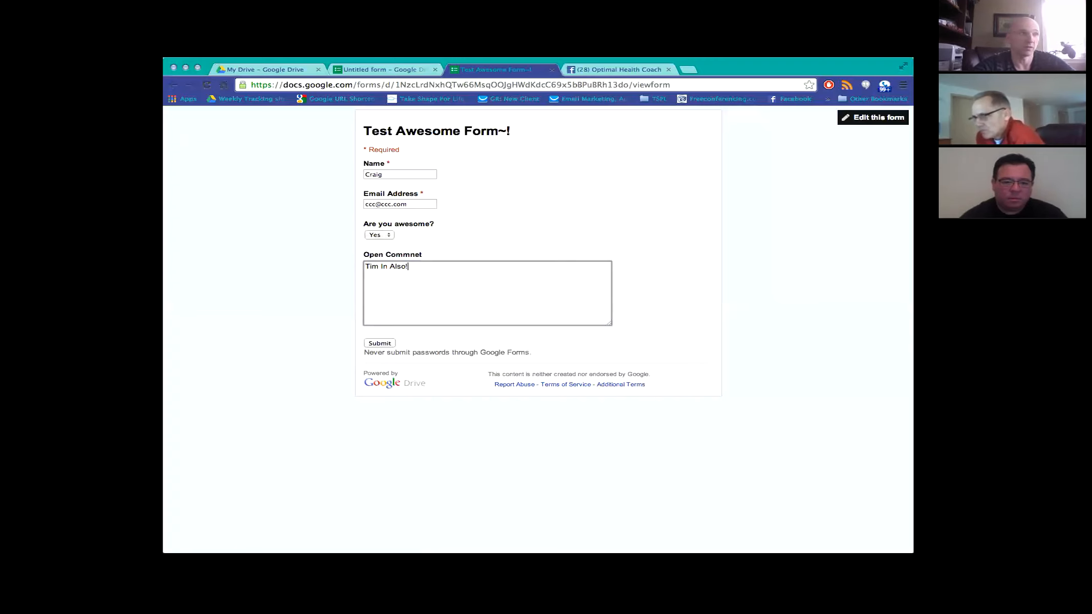
key("Tab")
key("Return")
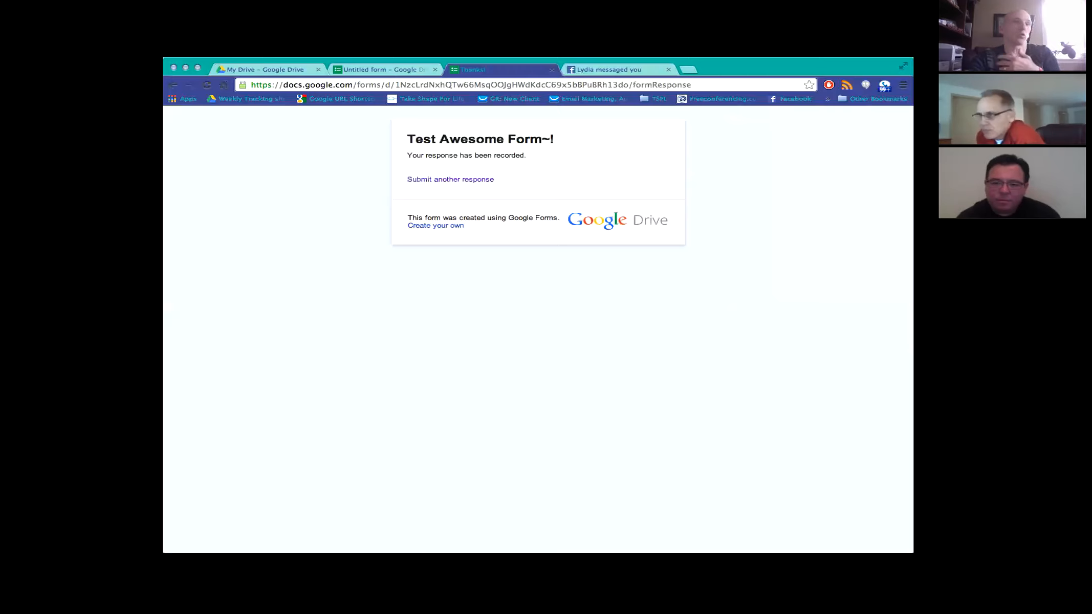
Return to the form editor and create a new spreadsheet named "Test AWESOME (Responses)" as the response destination.
key("ctrl+shift+Tab")
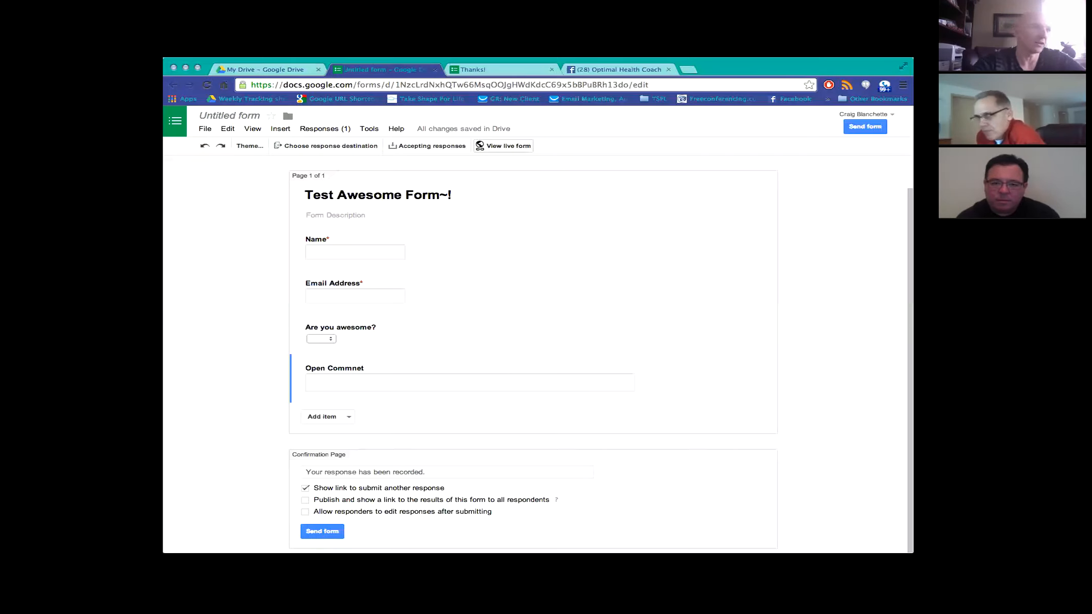
left_click(325, 129)
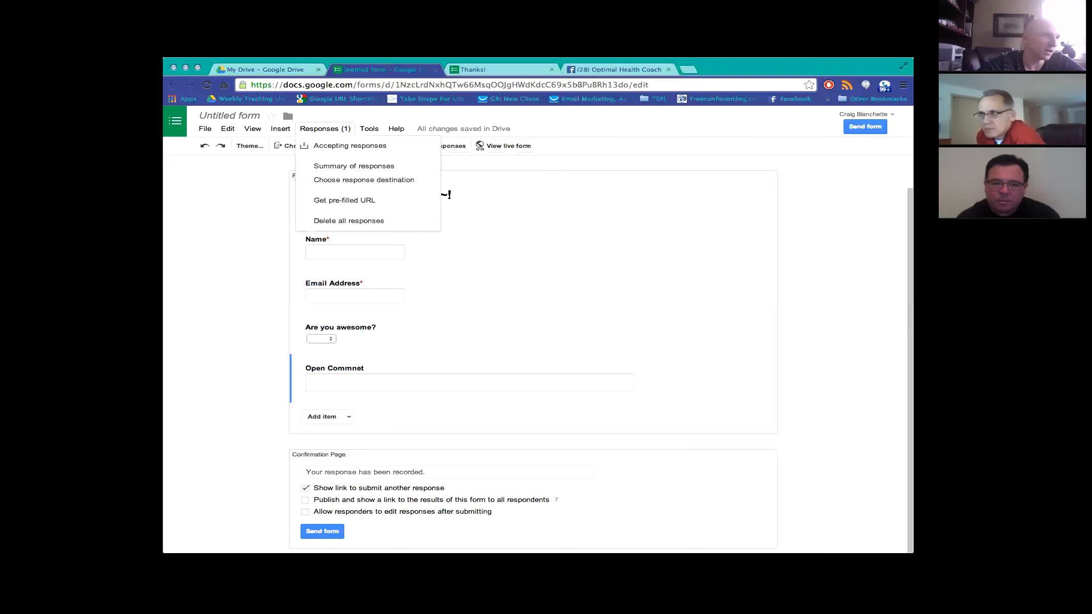
key("Escape")
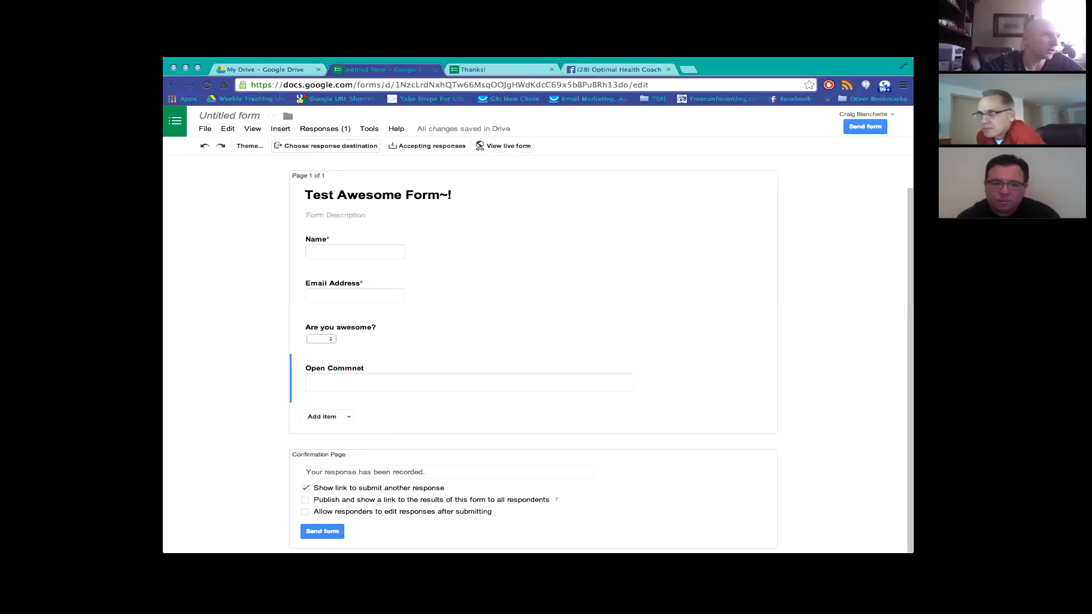
left_click(326, 145)
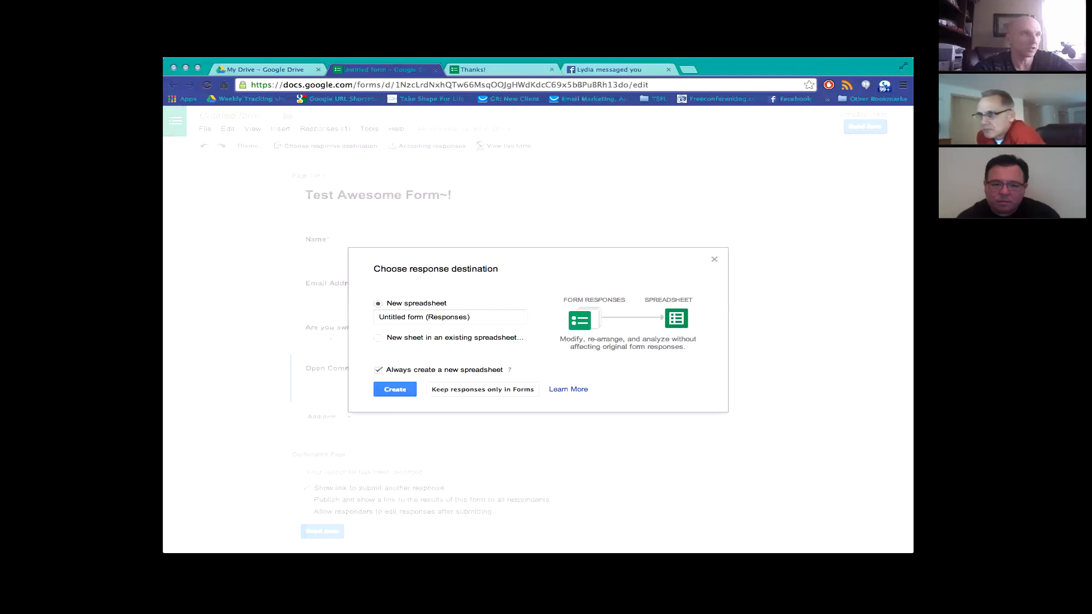
left_click(450, 317)
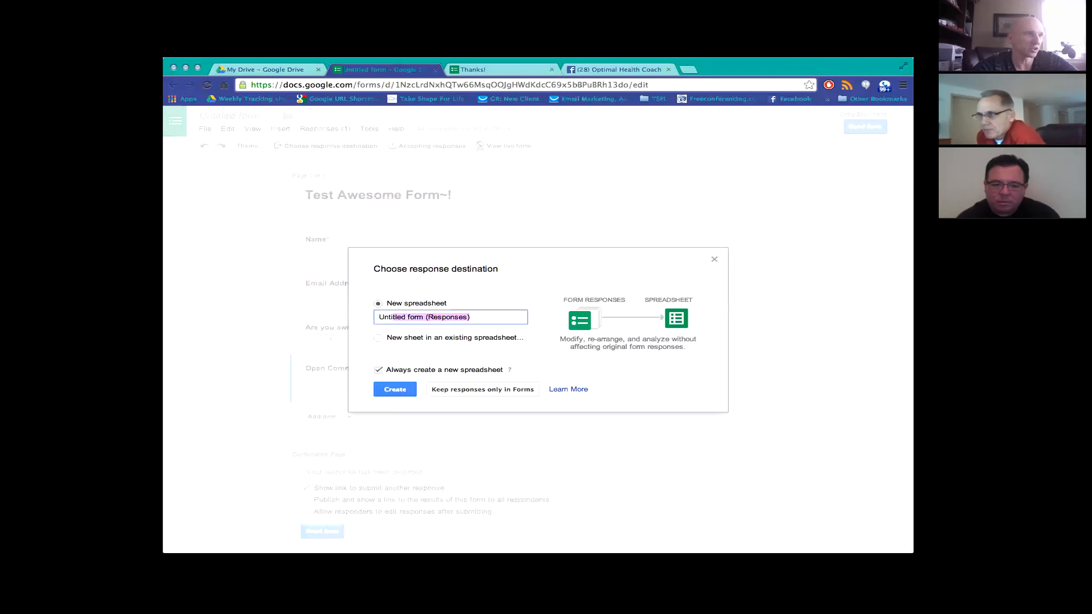
left_click(393, 317)
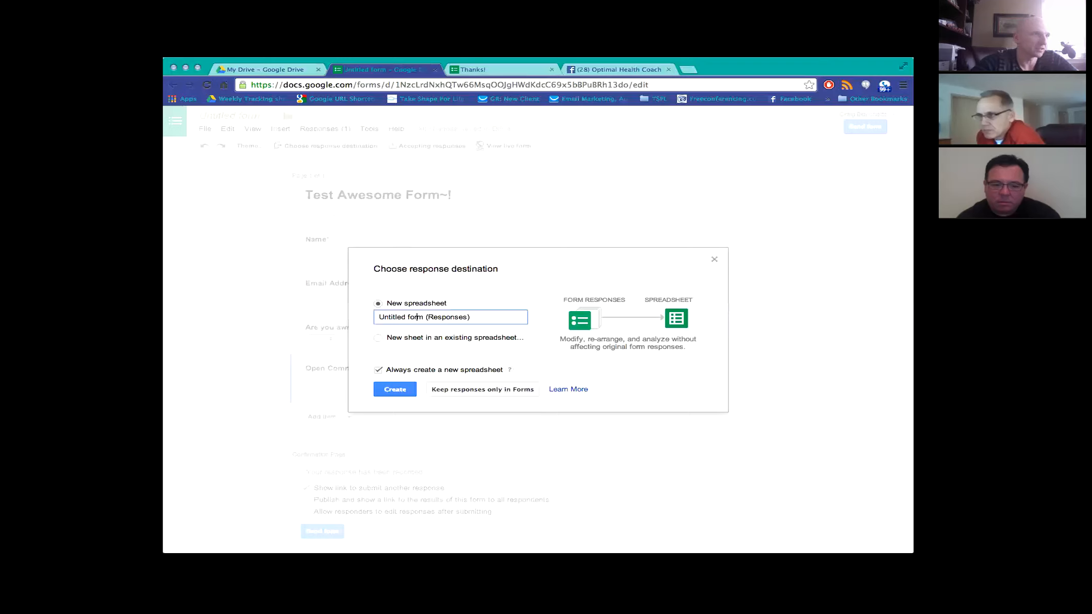
left_click(425, 317)
key("BackSpace")
key("BackSpace")
key("BackSpace")
key("BackSpace")
key("BackSpace")
key("BackSpace")
key("BackSpace")
key("BackSpace")
key("BackSpace")
key("BackSpace")
key("BackSpace")
key("BackSpace")
key("BackSpace")
key("BackSpace")
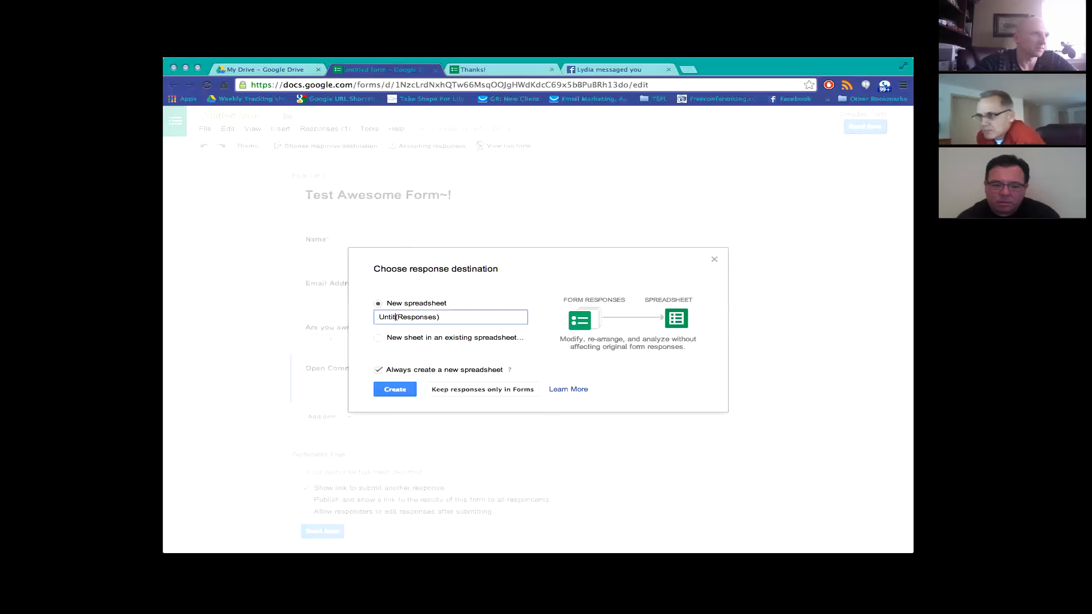
type("Test")
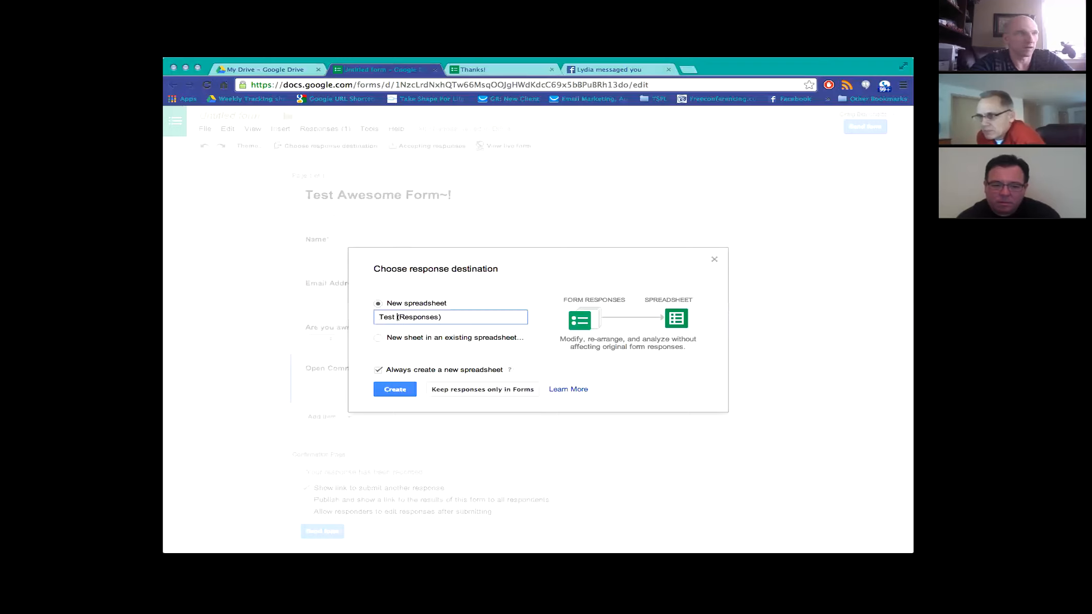
type(" AWESOME")
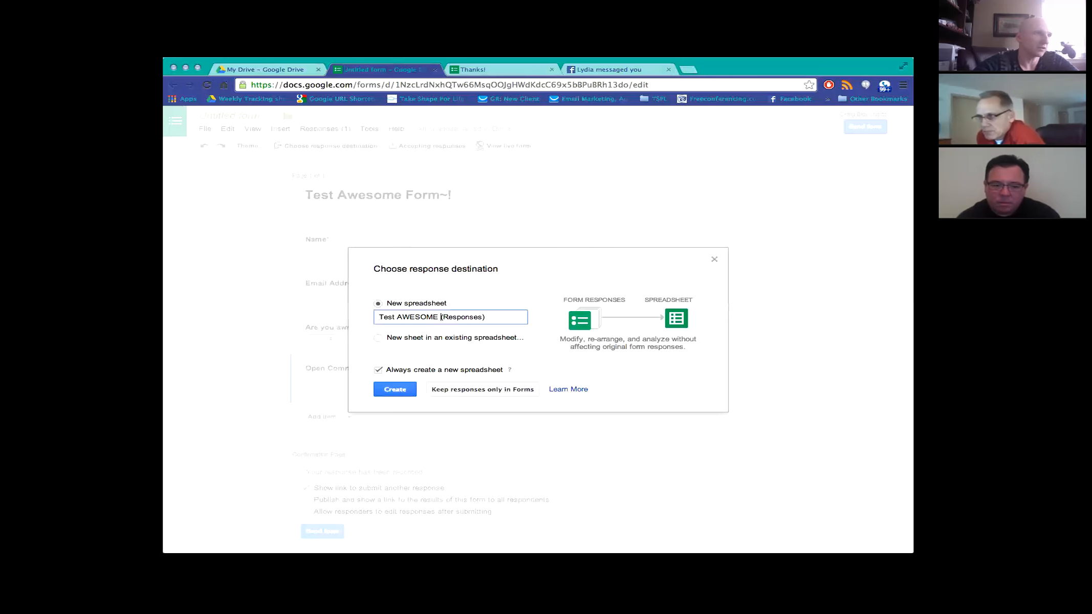
key("Return")
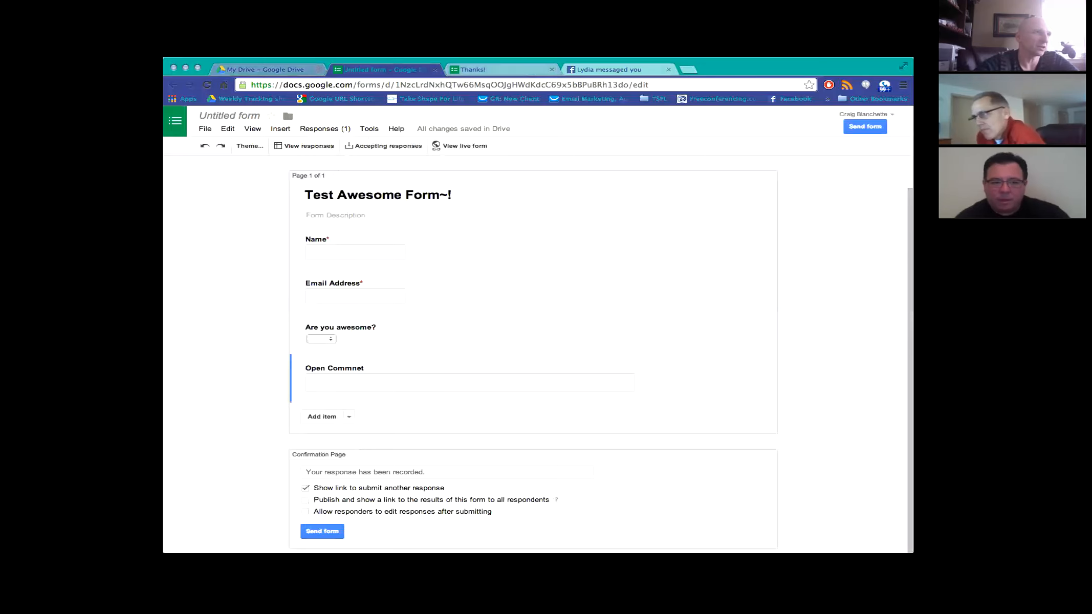
View the Test AWESOME (Responses) spreadsheet from Drive, and close it along with the form pages.
left_click(265, 70)
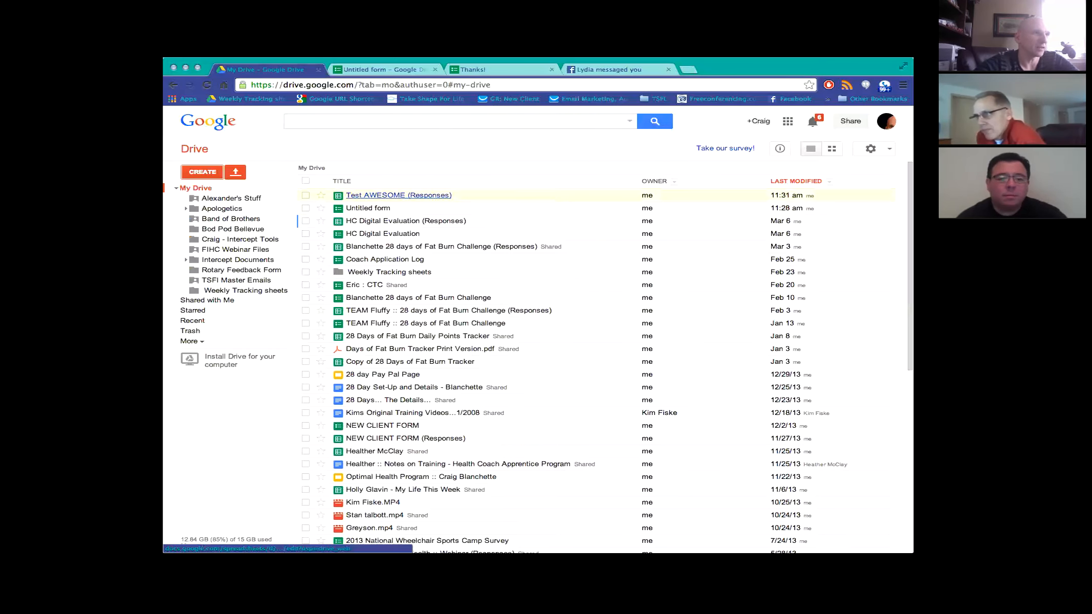
left_click(398, 195)
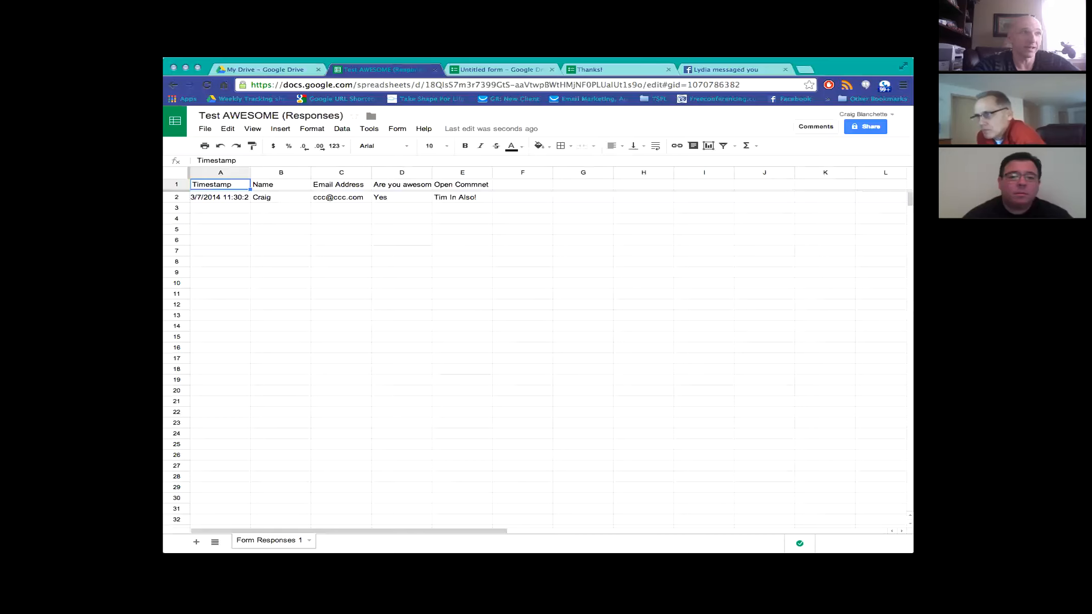
left_click(668, 70)
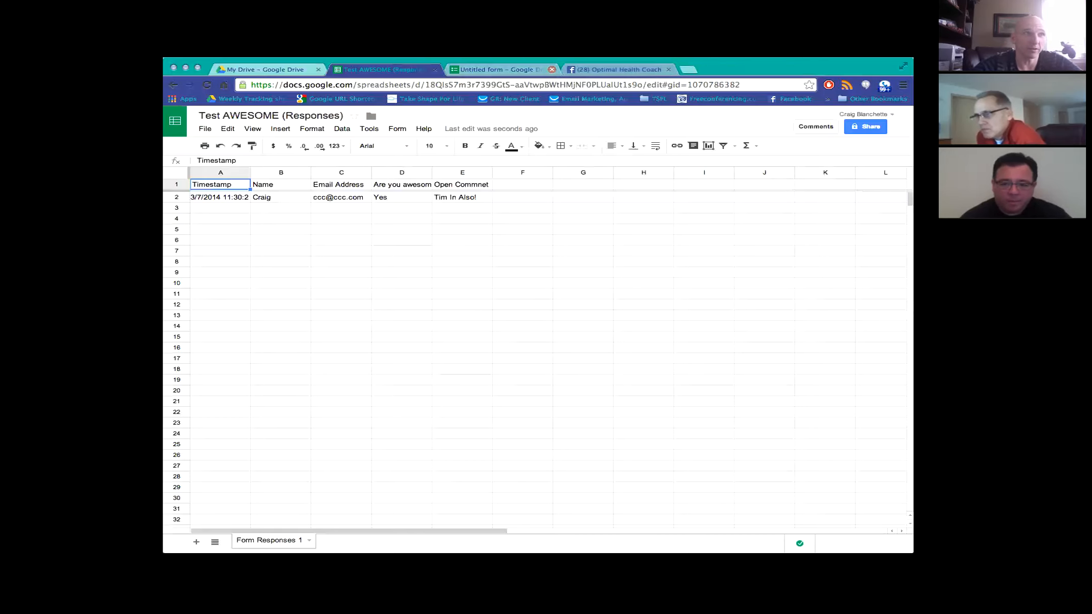
left_click(551, 70)
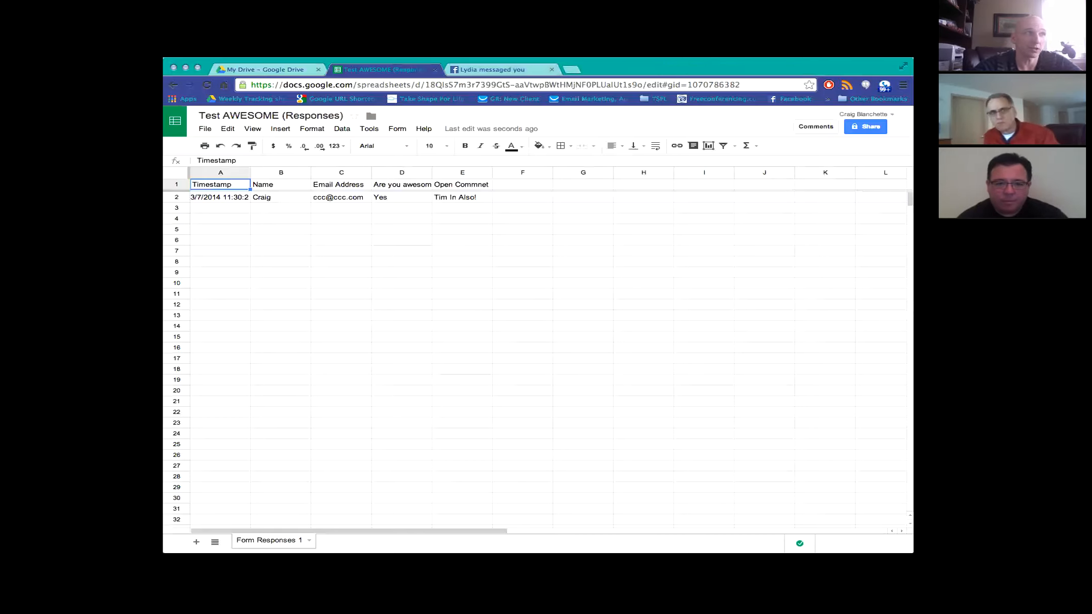
key("super+w")
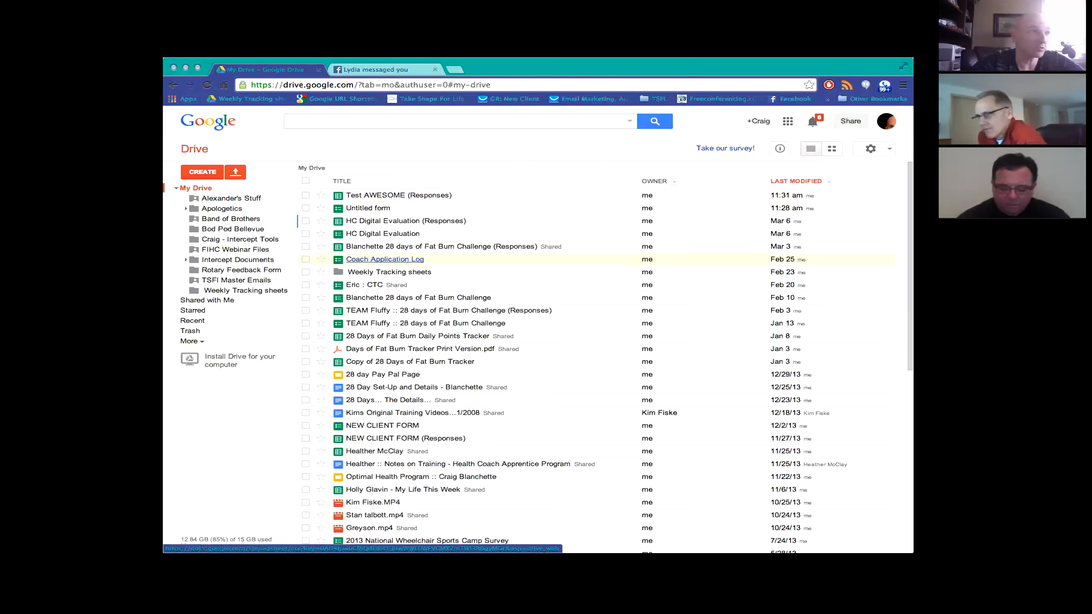
Open the Coach Application Log spreadsheet from Drive and examine its live application form down to the end.
left_click(385, 259)
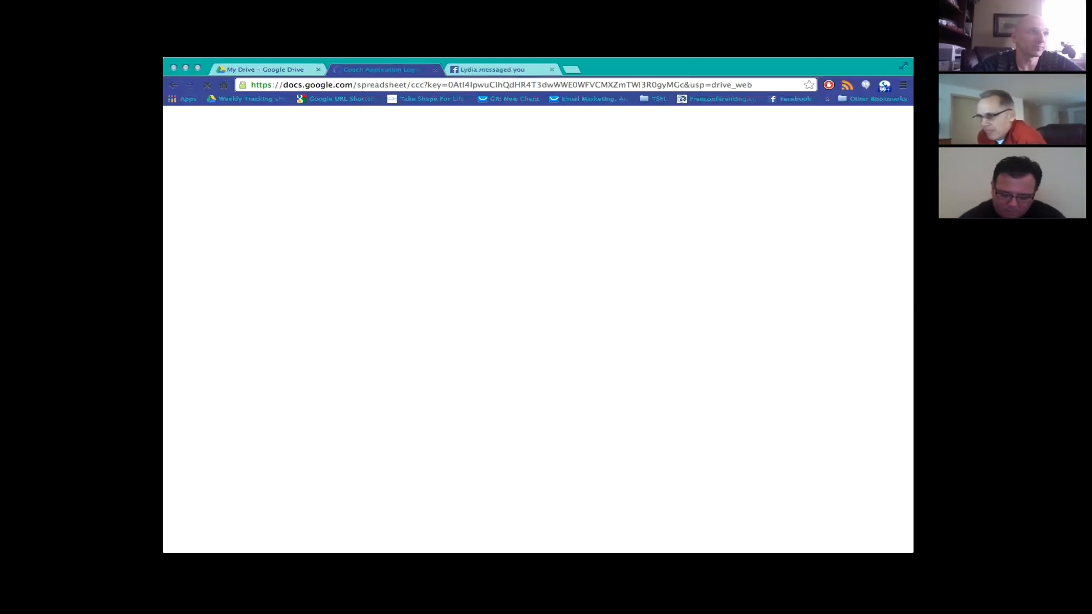
left_click(198, 67)
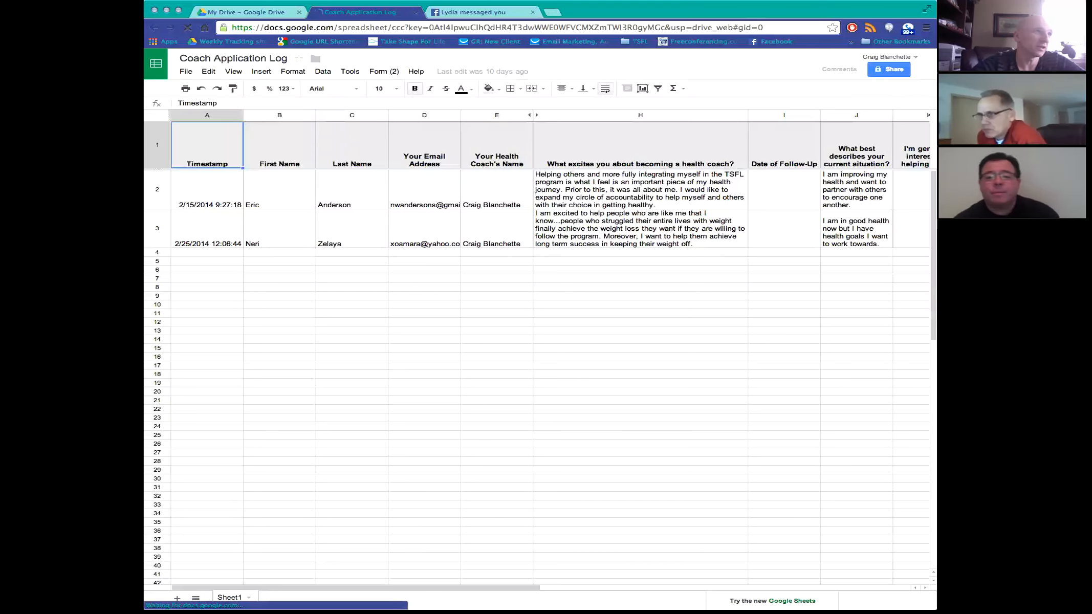
left_click(383, 71)
left_click(409, 123)
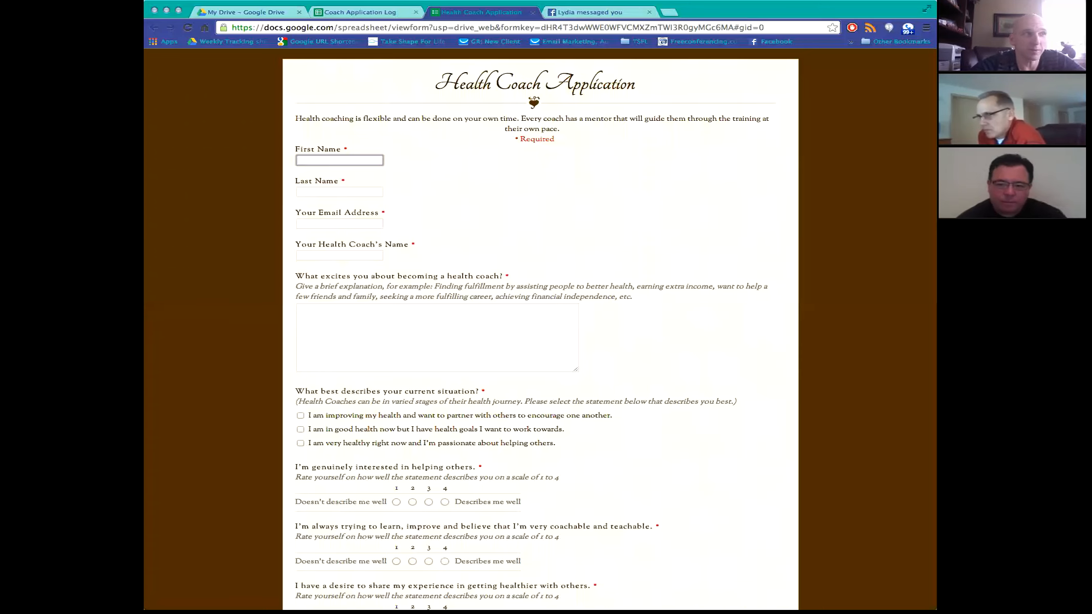
scroll(540, 327, "down", 3)
scroll(540, 328, "down", 2)
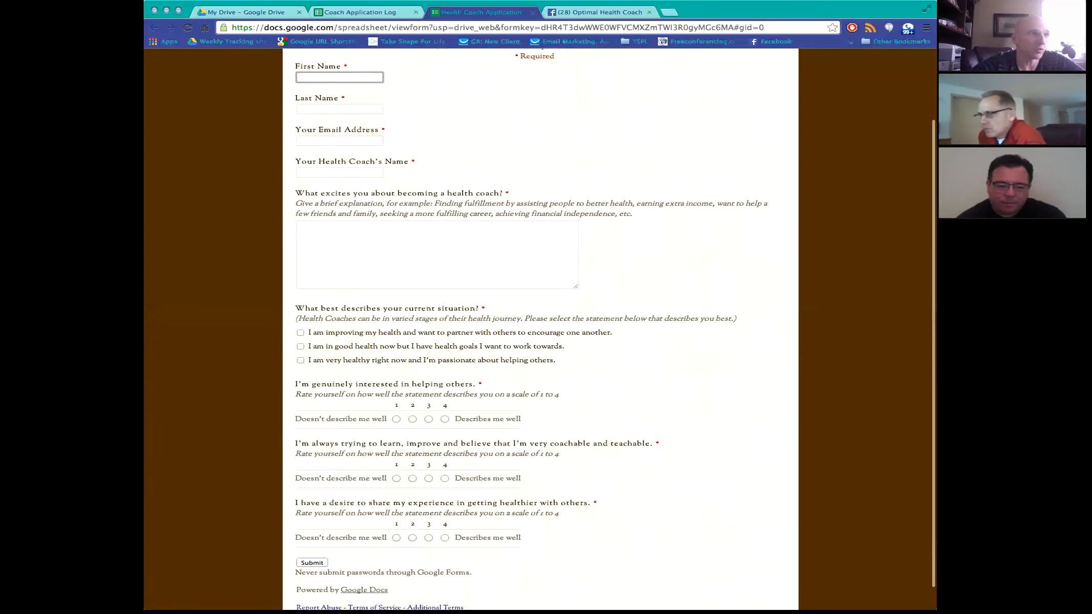
scroll(540, 327, "down", 2)
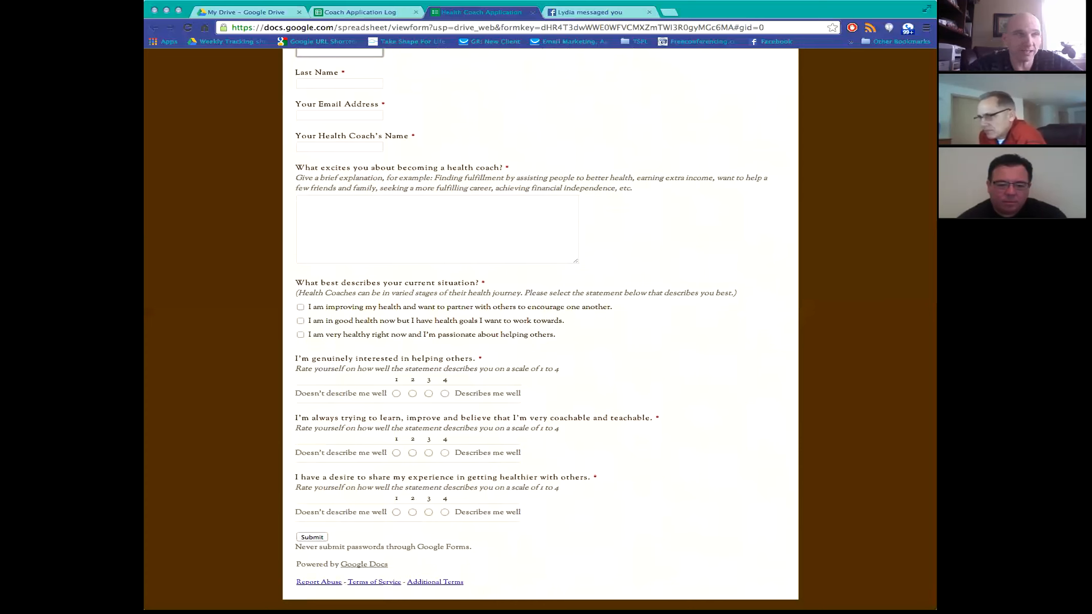
Close the live application form and the Coach Application Log, and return to the Drive file list.
left_click(532, 12)
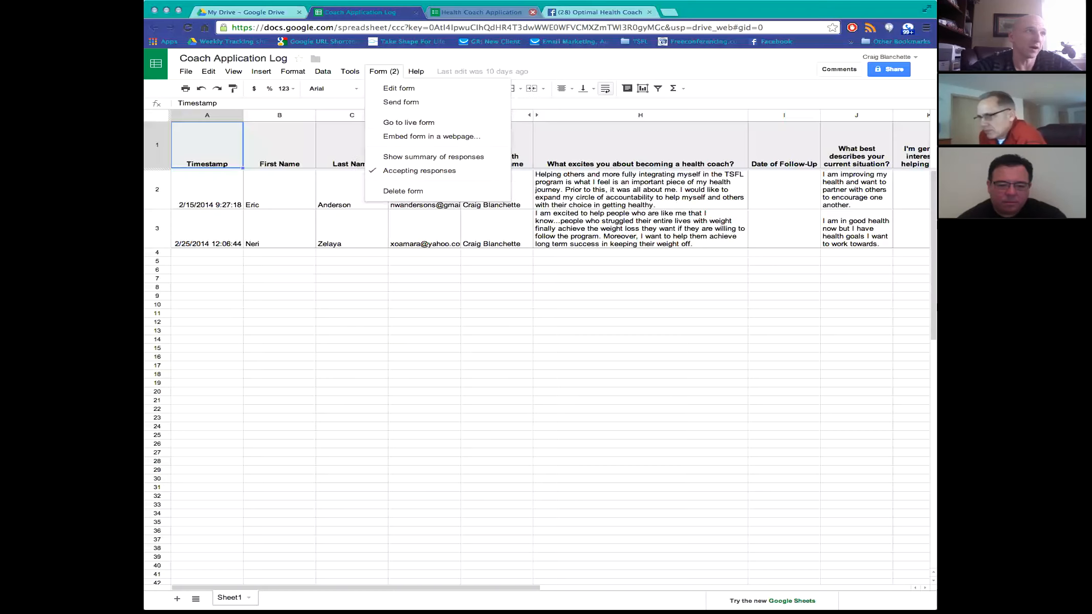
key("ctrl+w")
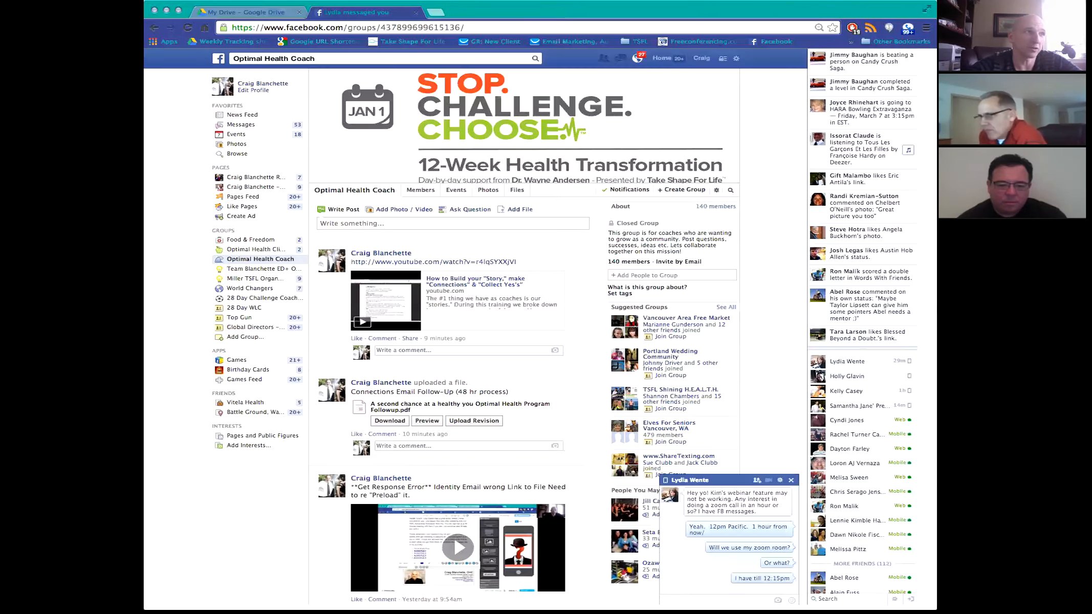
left_click(245, 12)
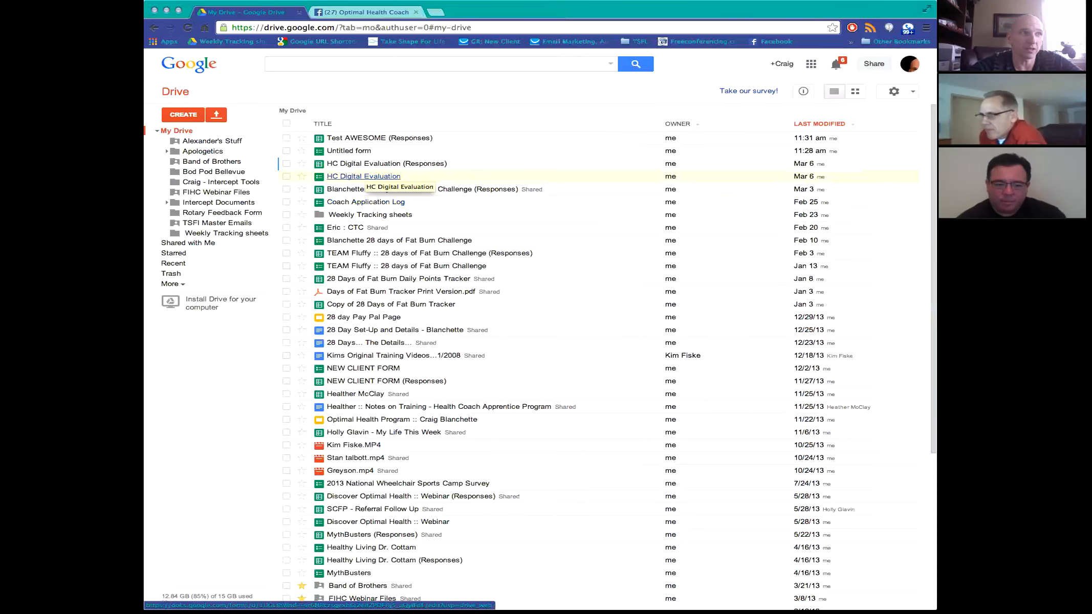
Open the HC Digital Evaluation form from Drive and examine its live version.
left_click(363, 176)
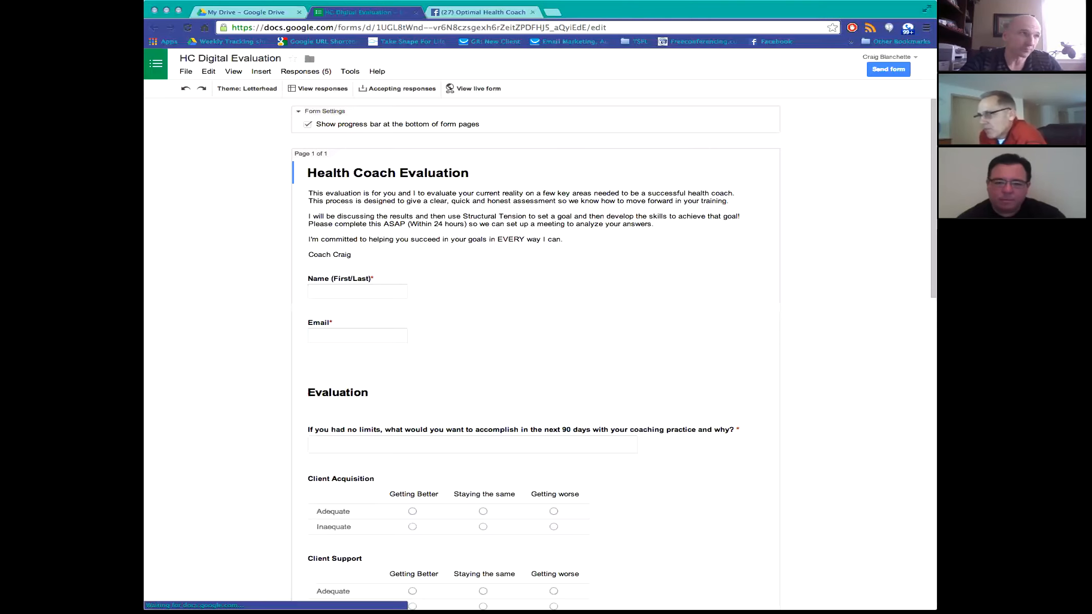
left_click(473, 88)
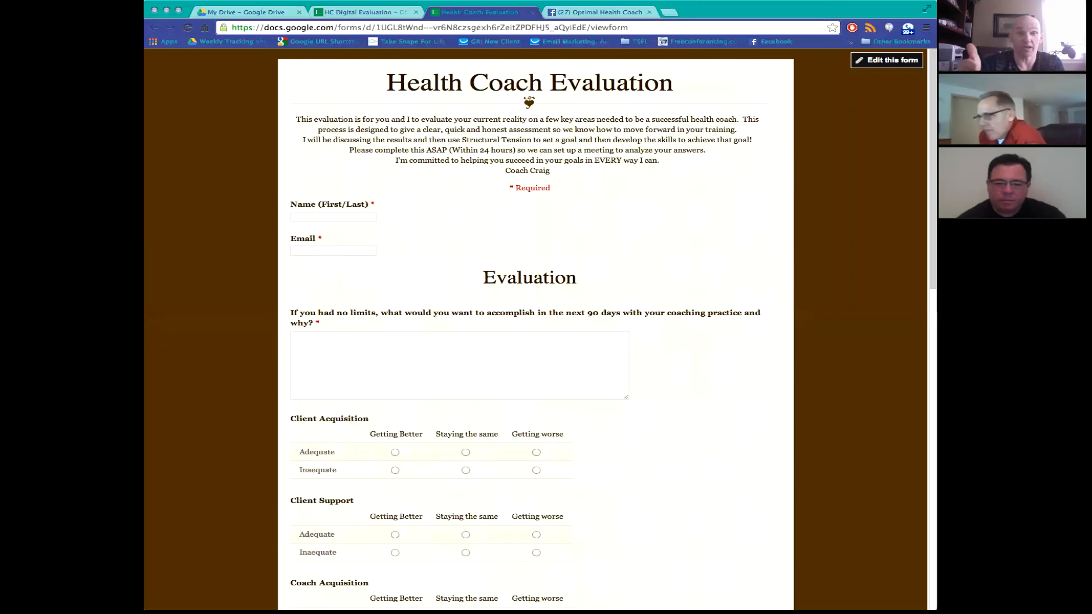
scroll(535, 327, "down", 1)
scroll(536, 328, "up", 1)
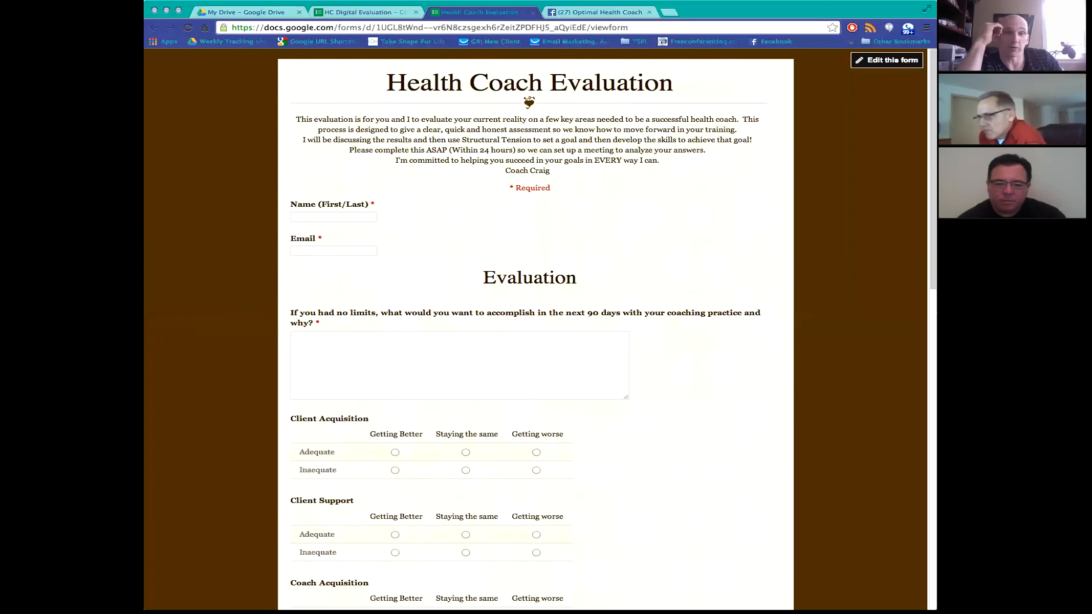